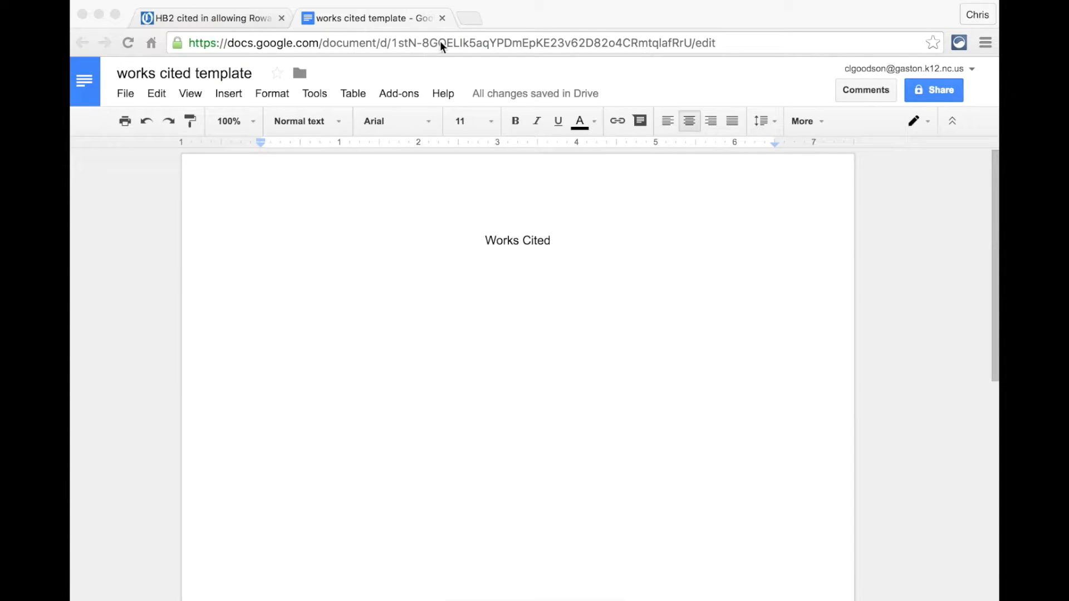
Step: Open the Chrome Web Store in a new browser tab and search it for easybib
left_click(475, 19)
left_click(97, 75)
left_click(206, 187)
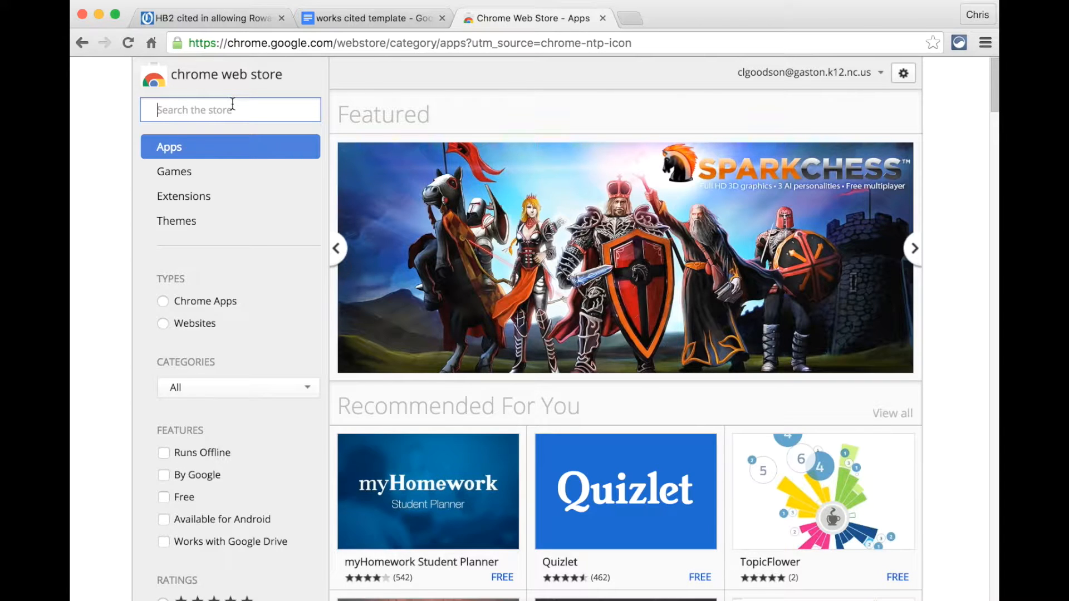
type("easybib")
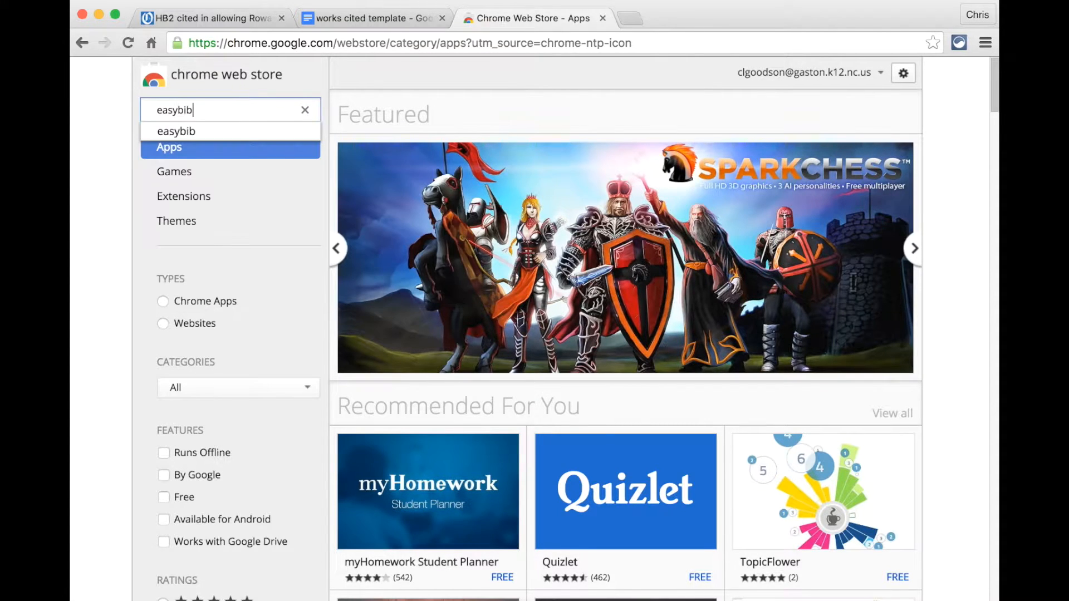
key("Return")
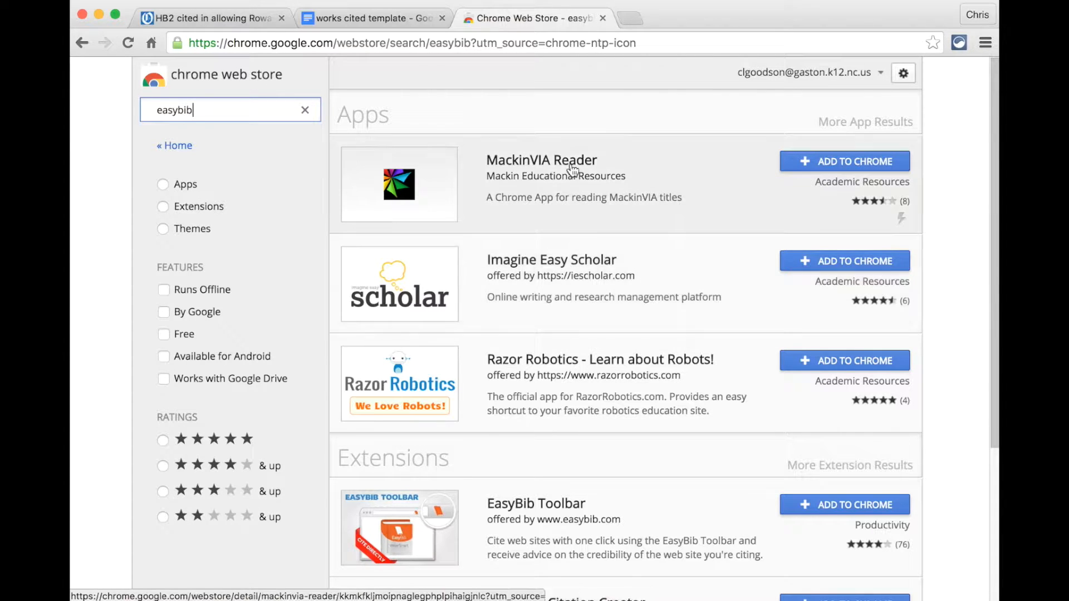
Step: Add the EasyBib Toolbar extension to Chrome and close the web store page
scroll(512, 470, "down", 1)
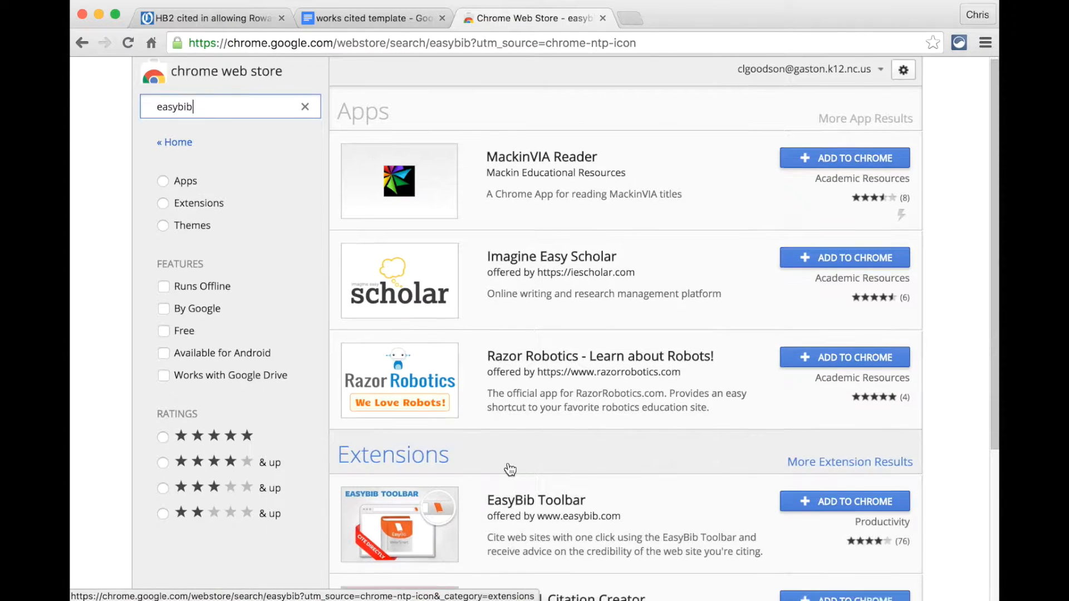
scroll(511, 469, "down", 5)
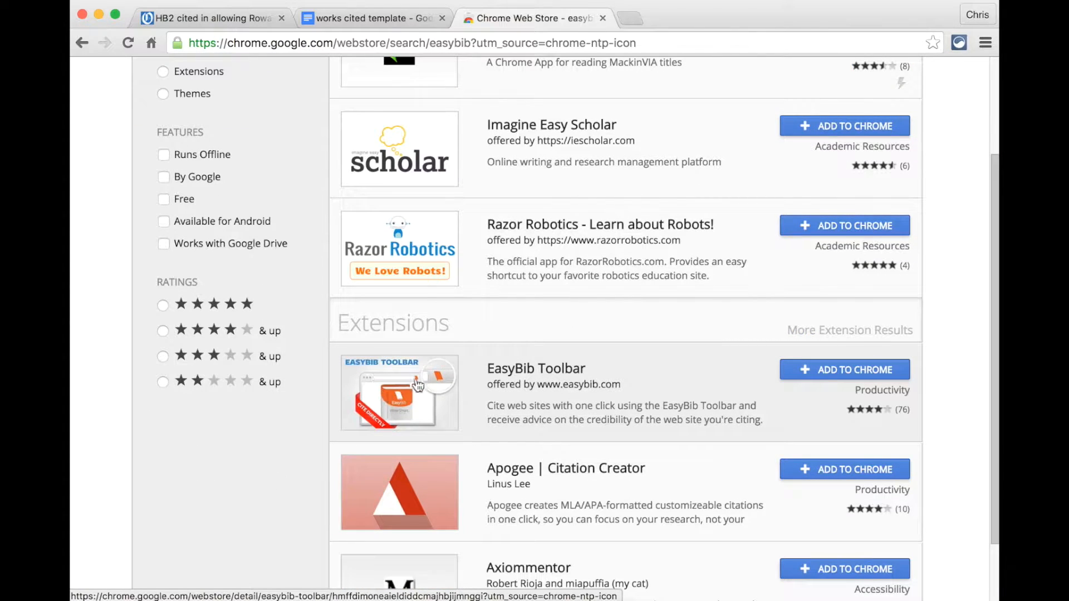
left_click(851, 373)
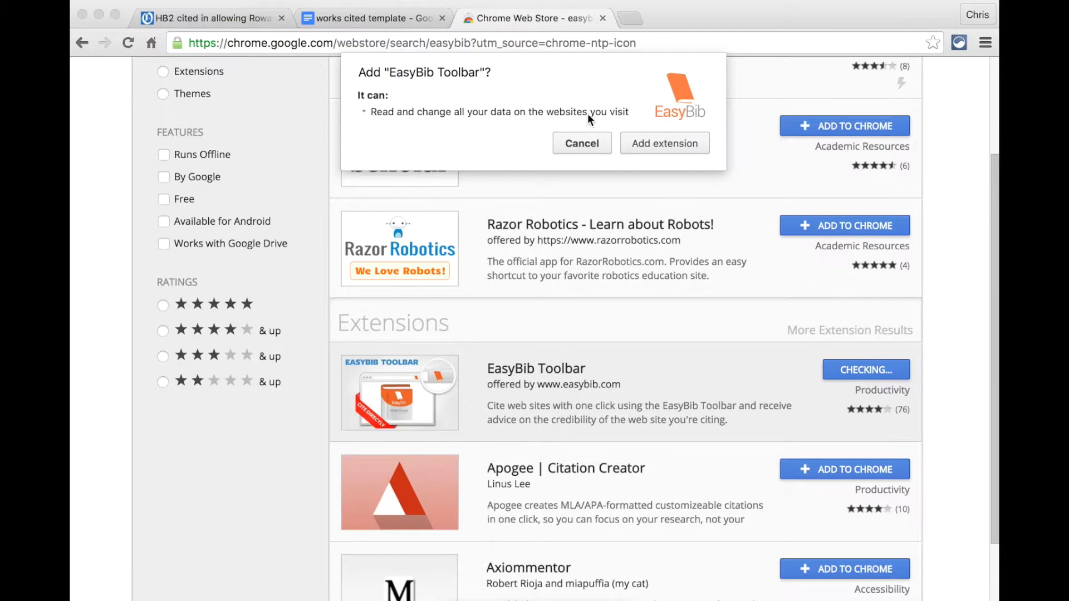
left_click(641, 142)
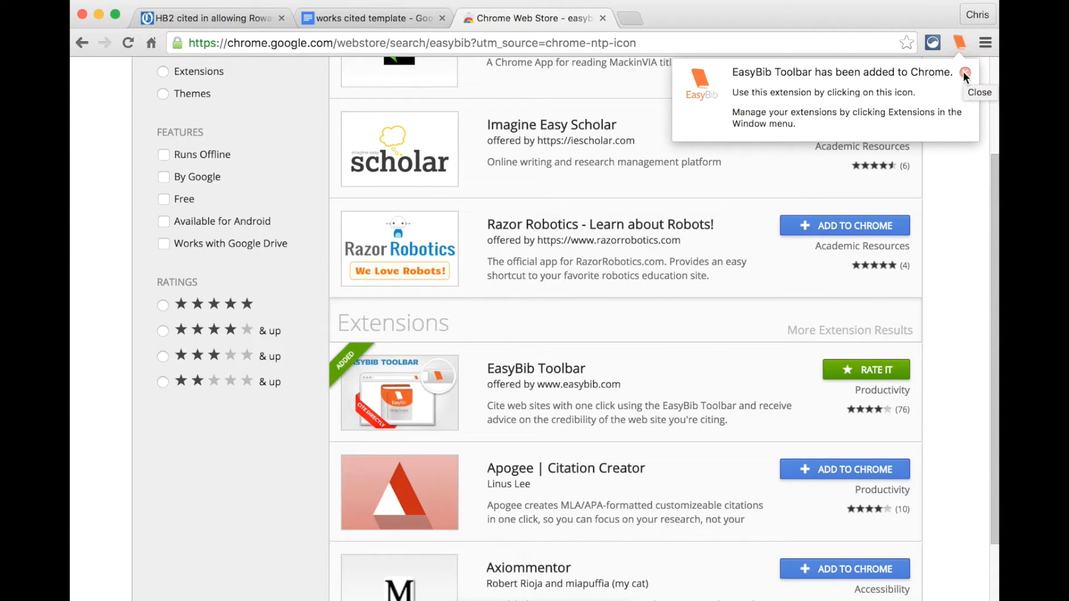
left_click(964, 72)
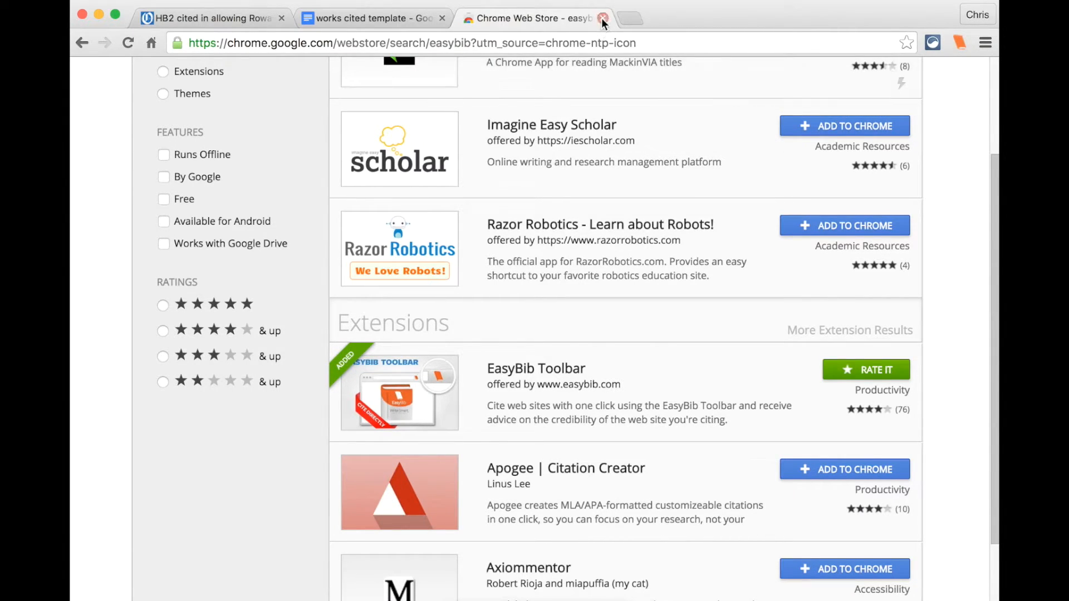
left_click(602, 18)
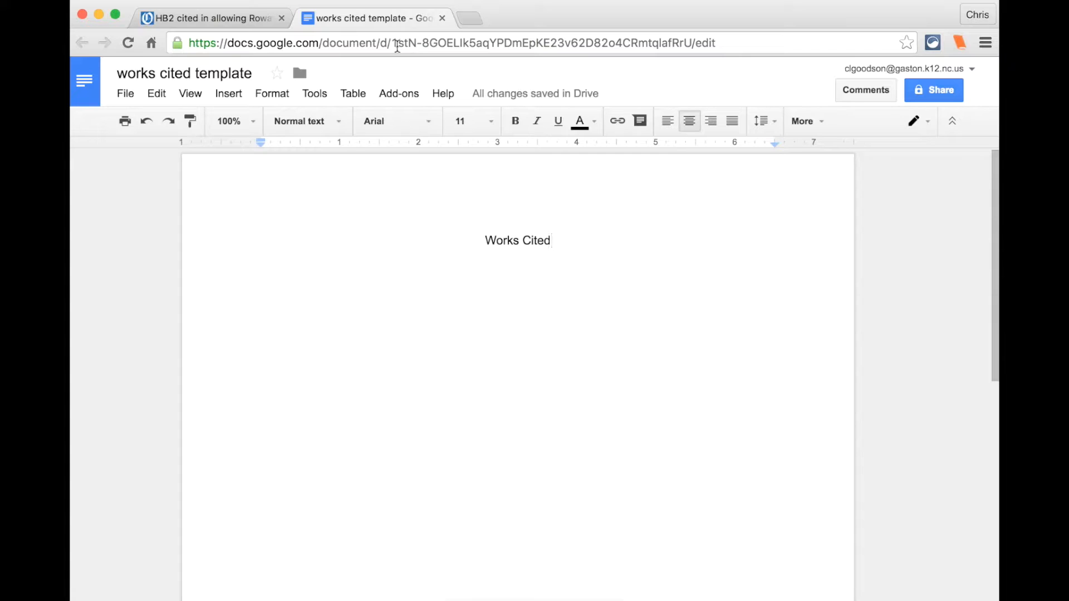
Step: Start an EasyBib website citation for the Charlotte Observer HB2 article and move its form window clear of the article's headline
left_click(218, 18)
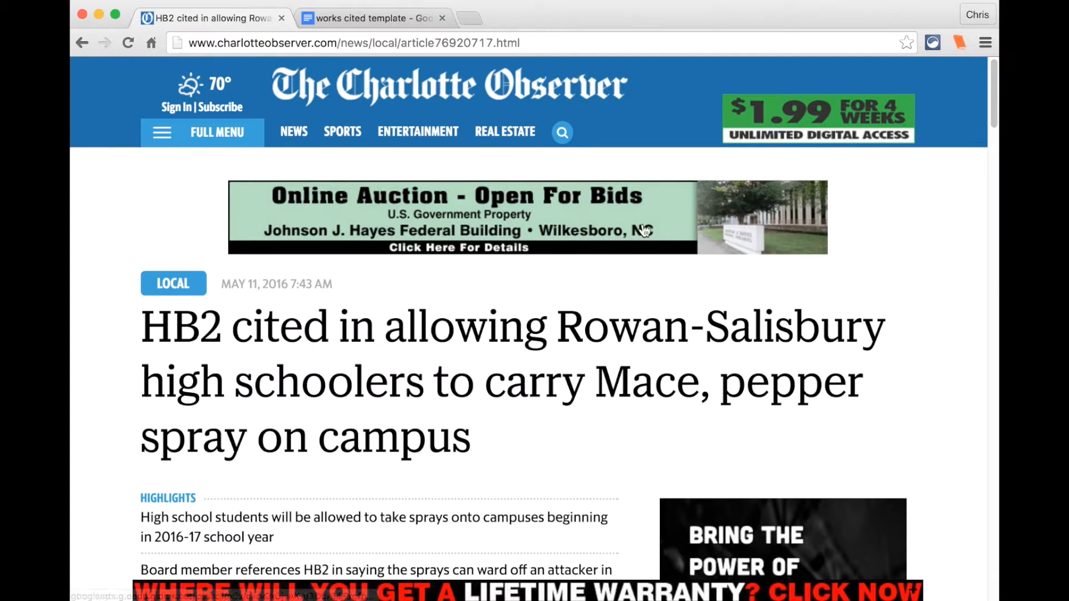
left_click(964, 48)
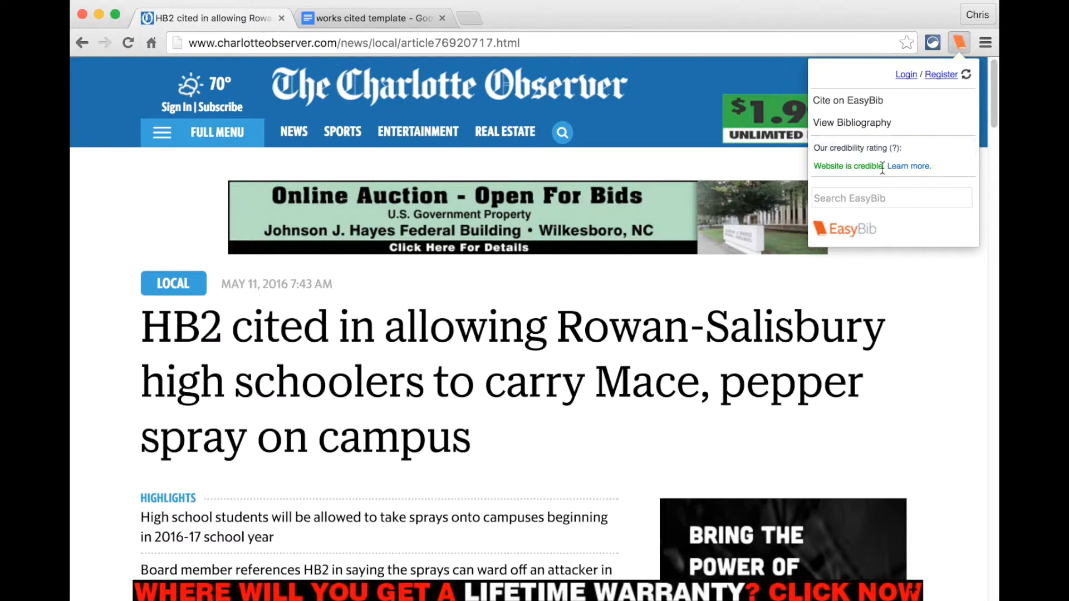
left_click(879, 102)
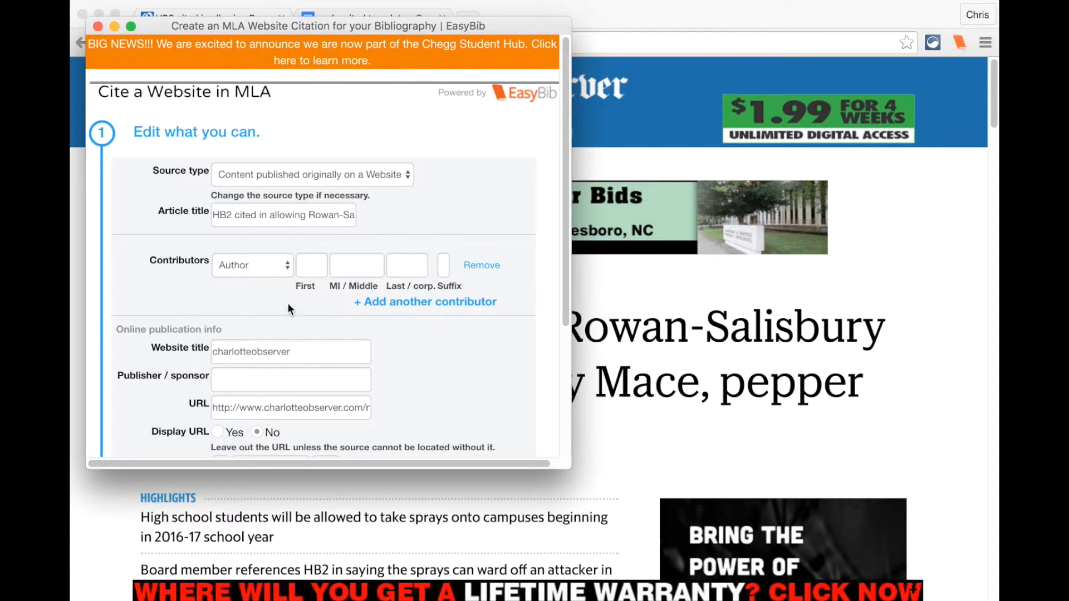
scroll(270, 315, "down", 2)
scroll(301, 363, "down", 2)
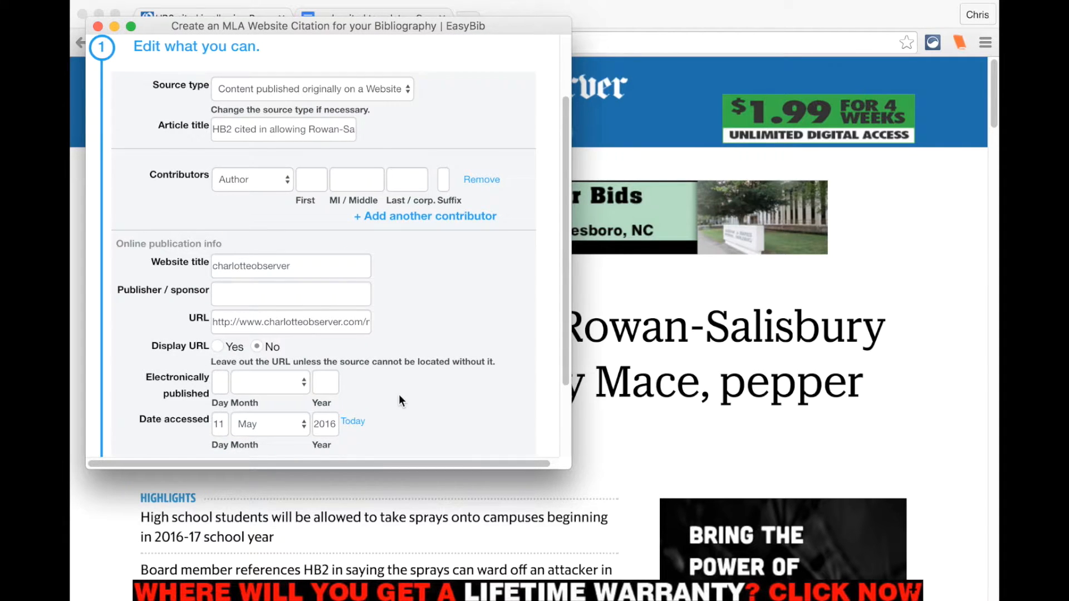
scroll(206, 351, "down", 3)
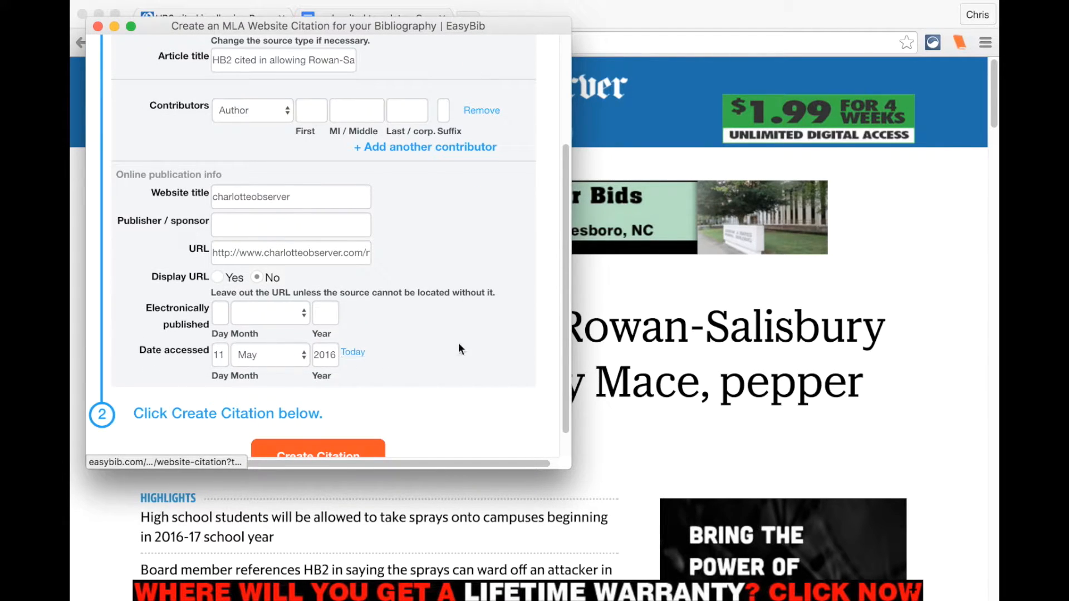
left_click_drag(375, 30, 794, 43)
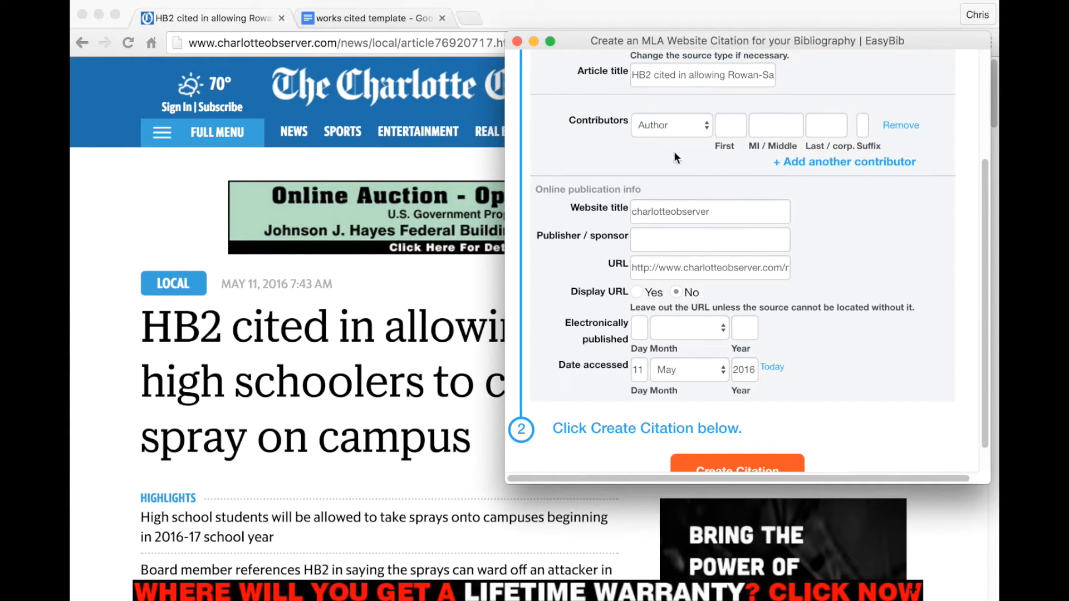
Step: Enter the author's first and last name from the article's byline as the citation's contributor
scroll(668, 177, "up", 2)
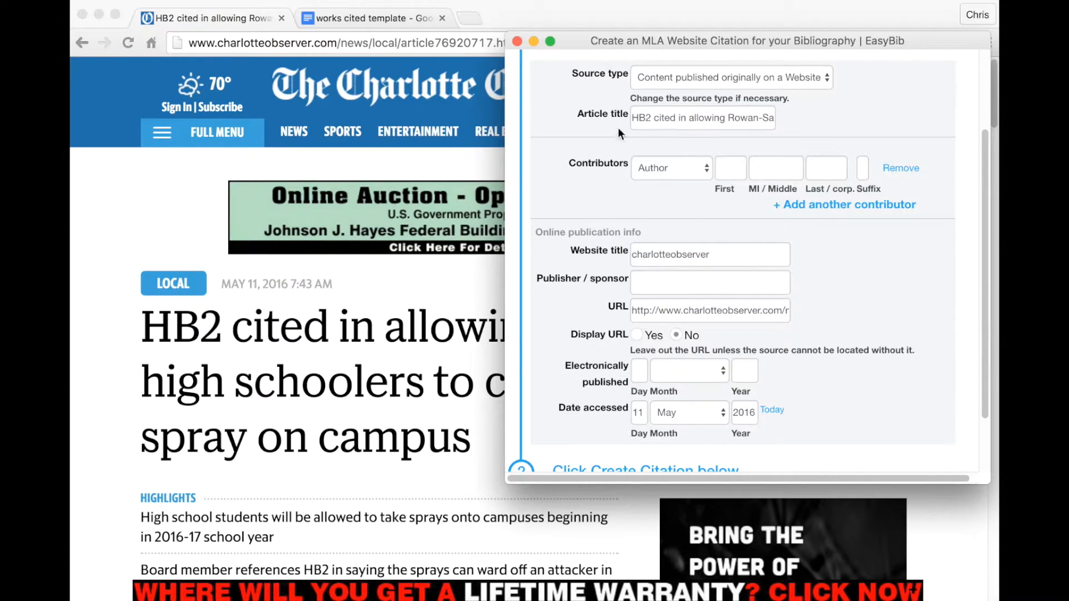
scroll(382, 354, "down", 3)
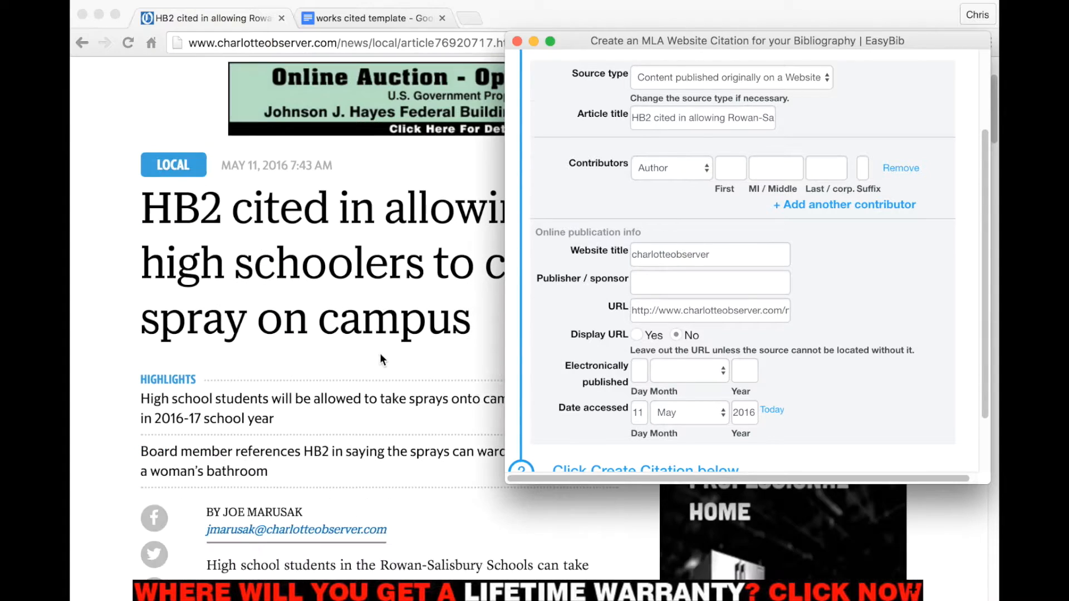
scroll(379, 353, "down", 4)
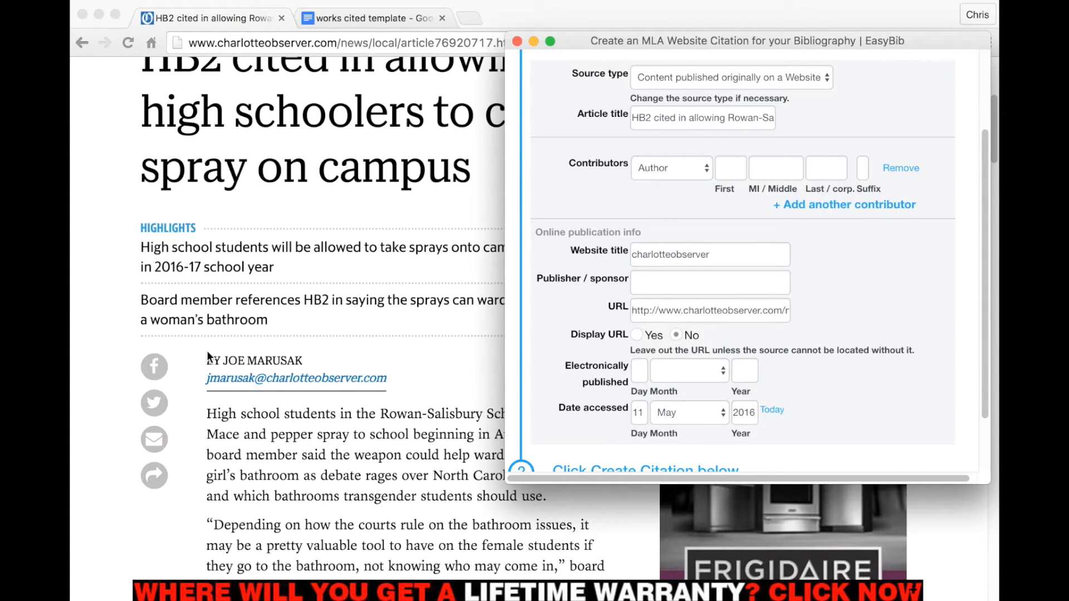
left_click(731, 168)
type("Joe")
key("Tab")
key("Tab")
type("Marusak")
left_click(839, 260)
Step: Arrange the windows so the article's publication date and the citation form can be seen side by side
scroll(668, 325, "down", 2)
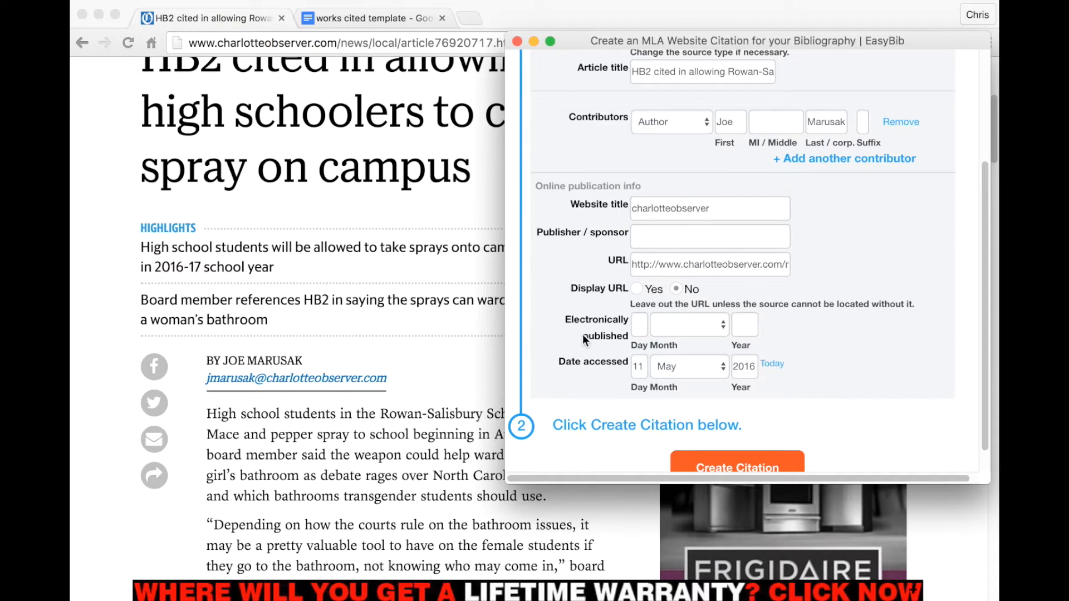
left_click(456, 362)
scroll(456, 361, "up", 3)
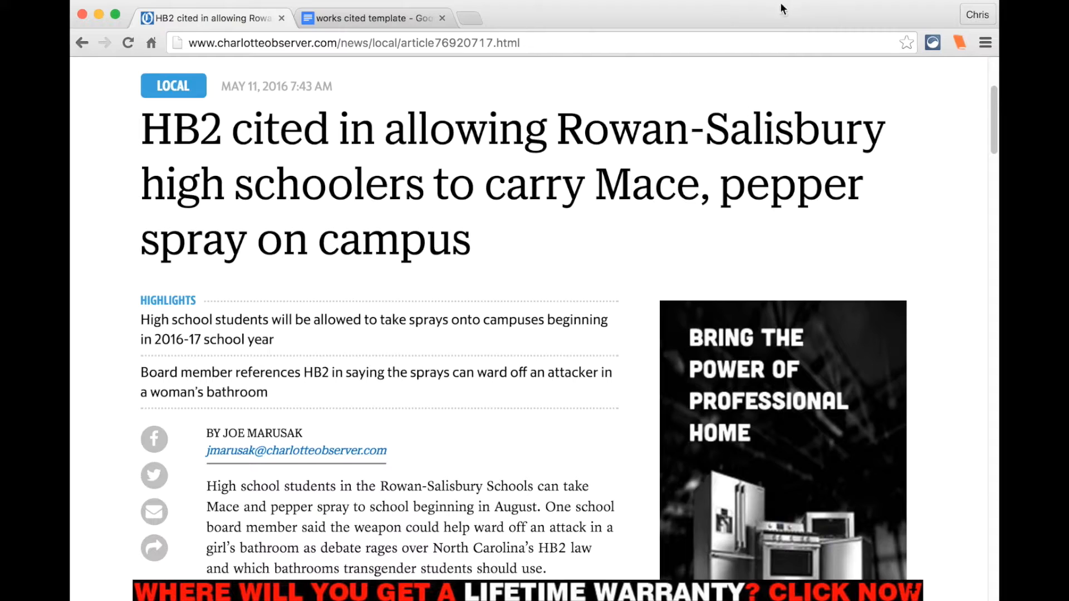
left_click_drag(774, 18, 753, 52)
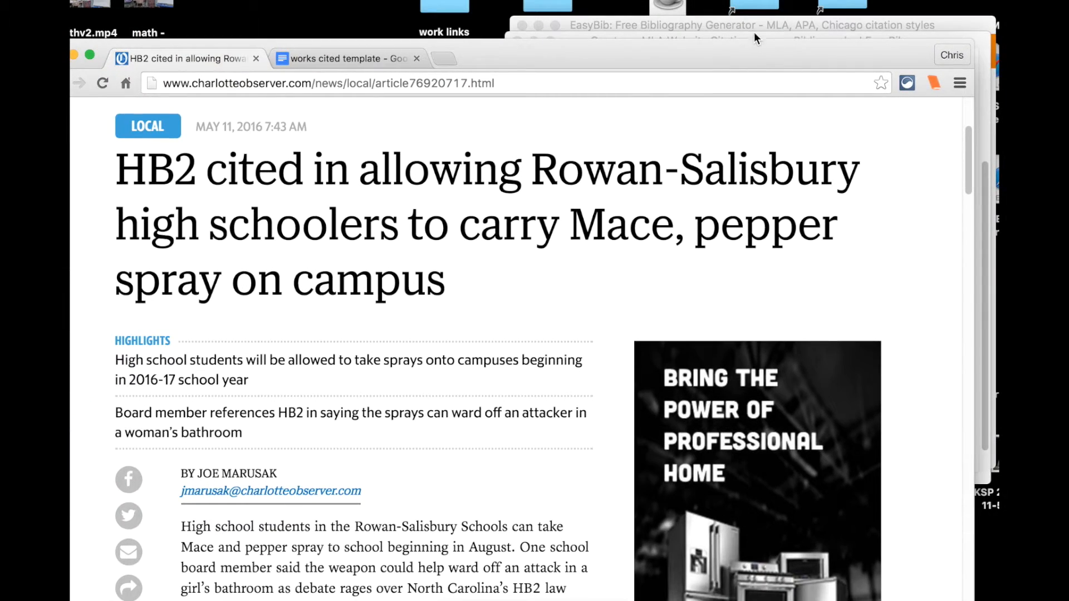
left_click(753, 38)
left_click_drag(484, 51, 493, 85)
left_click(590, 43)
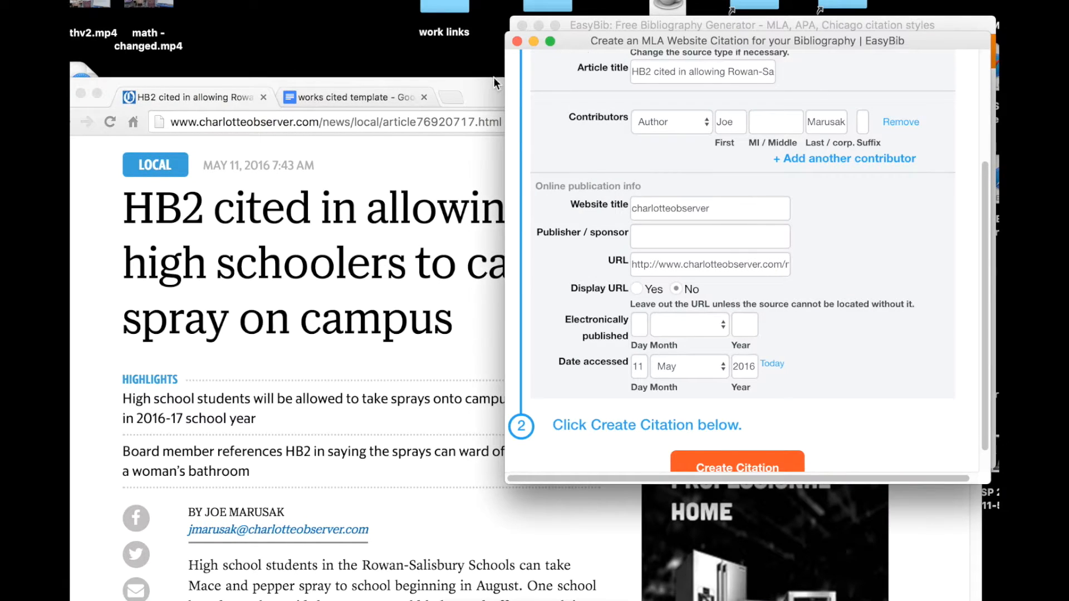
Step: Set the electronic publication date to 11 May 2016 and create the citation
left_click(640, 325)
type("11")
left_click(650, 325)
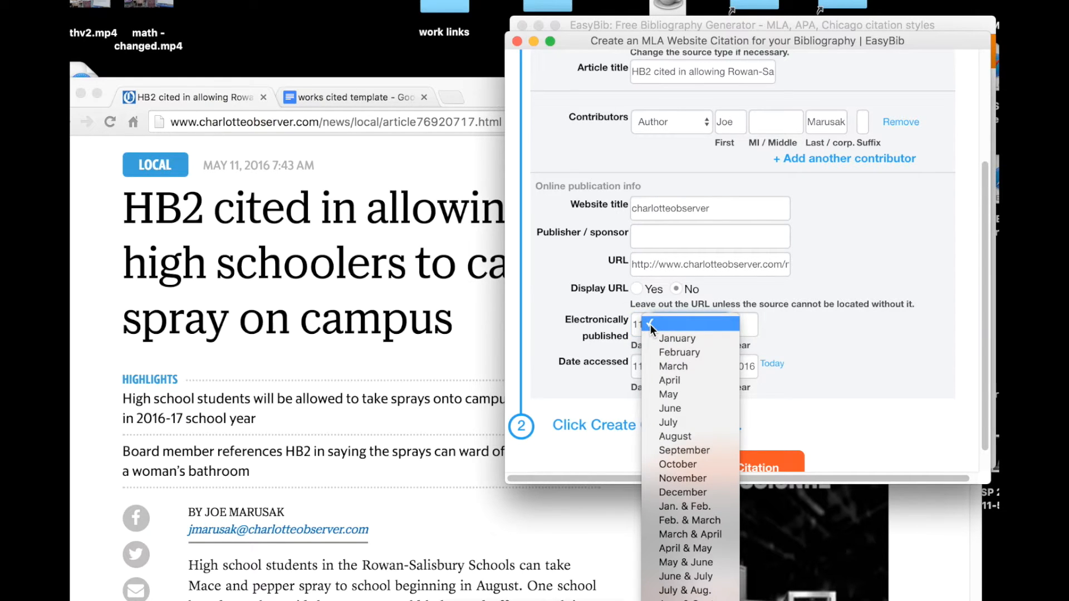
left_click(685, 394)
left_click(748, 323)
type("2016")
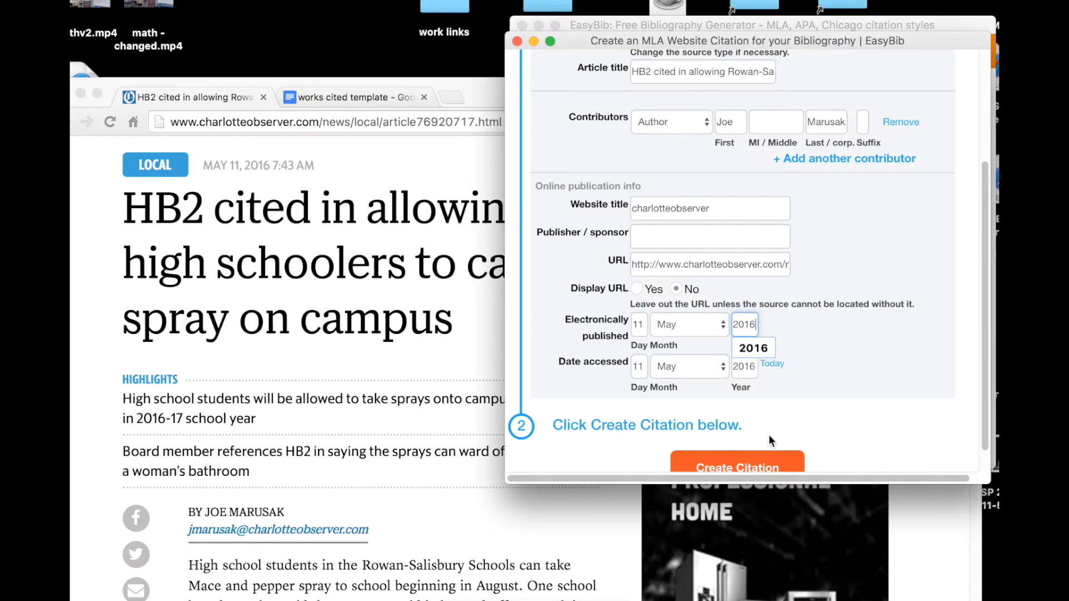
left_click(791, 462)
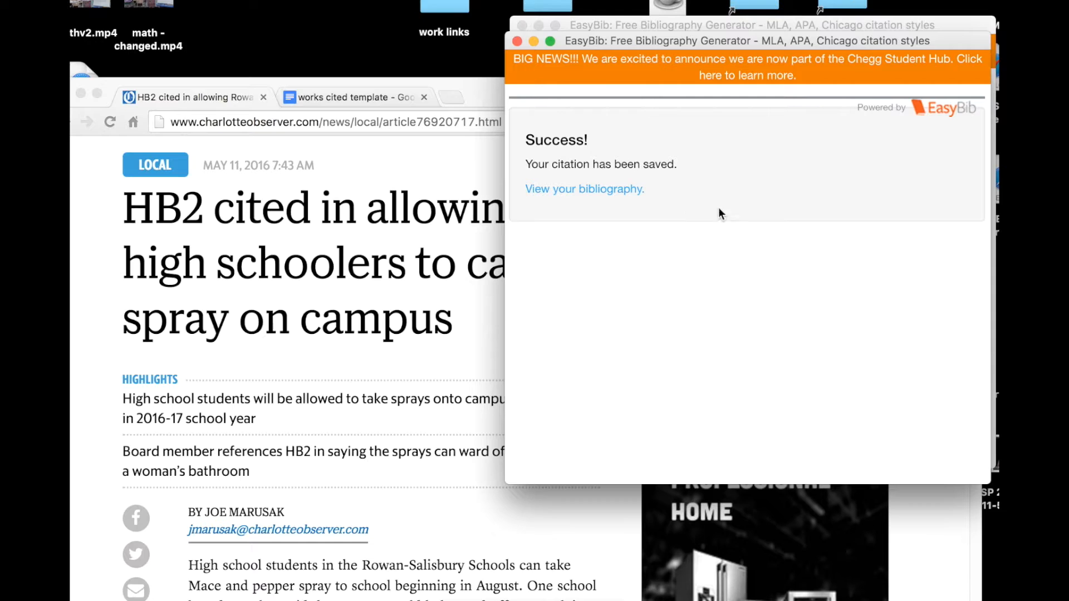
Step: Open the EasyBib bibliography and copy the new HB2 article citation
left_click(564, 192)
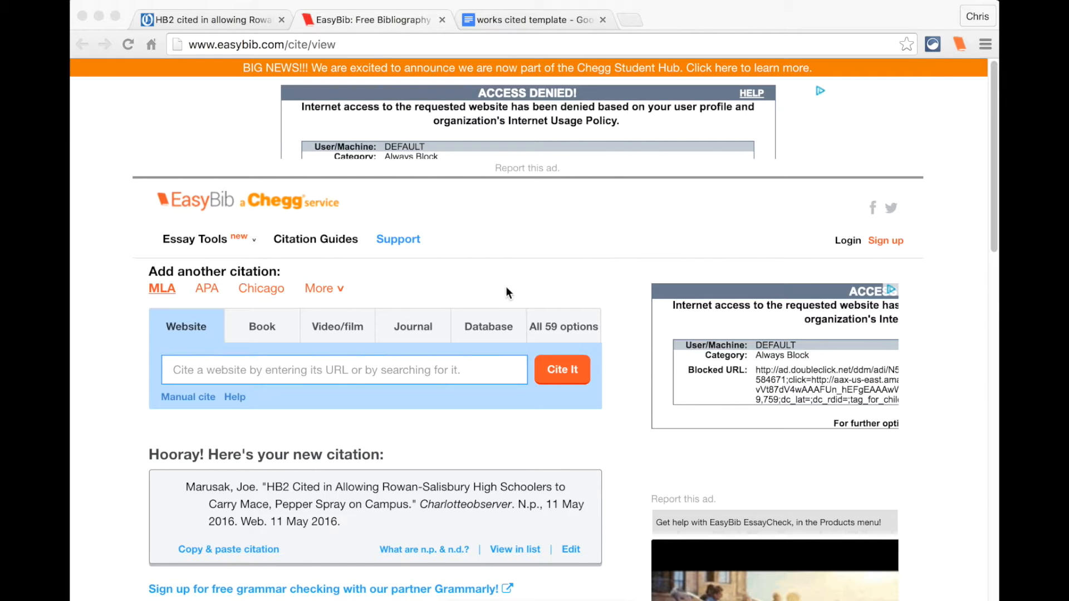
scroll(535, 289, "down", 5)
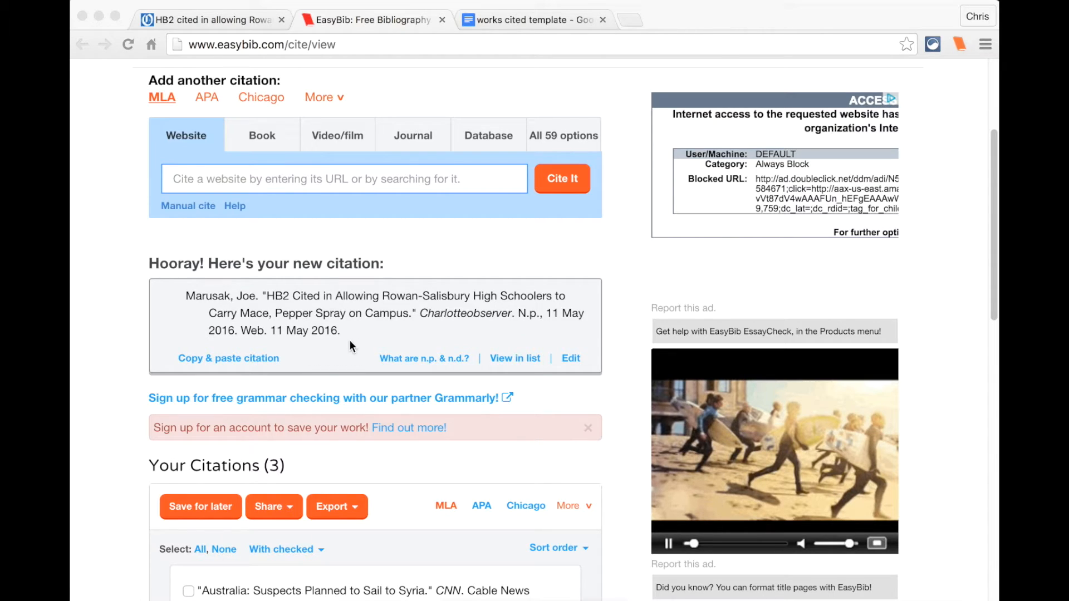
left_click(223, 358)
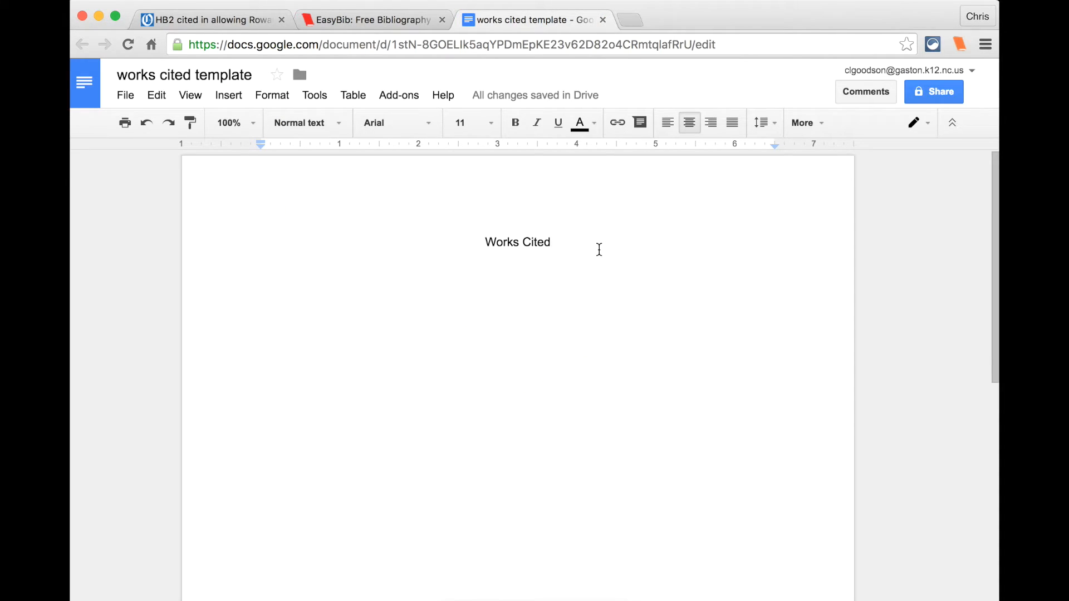
Step: Paste the copied citation on a new line below the Works Cited heading in the works cited template document
key("Return")
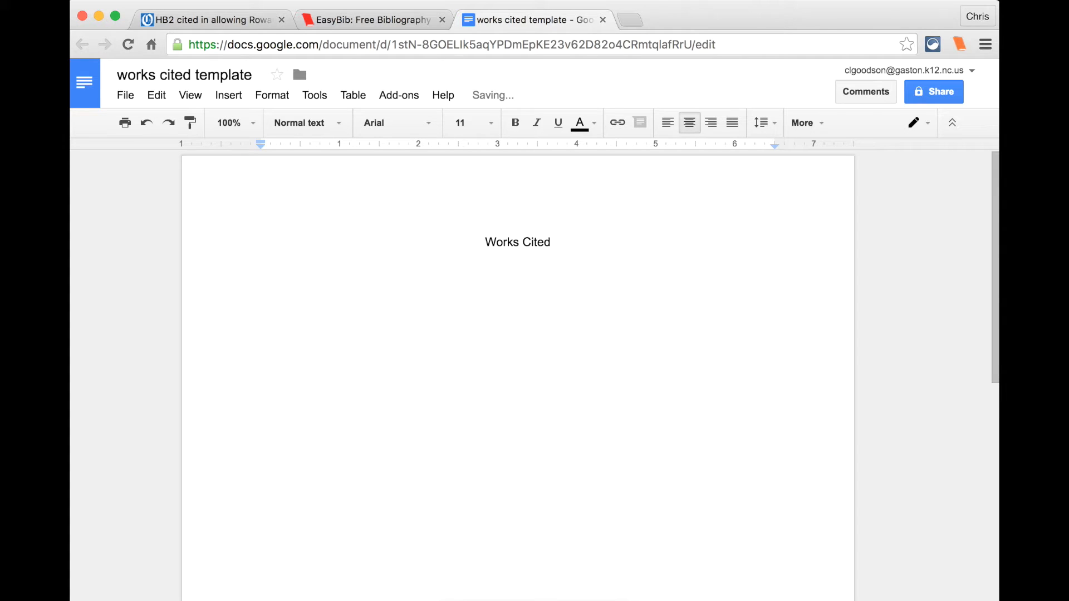
right_click(503, 271)
left_click(553, 337)
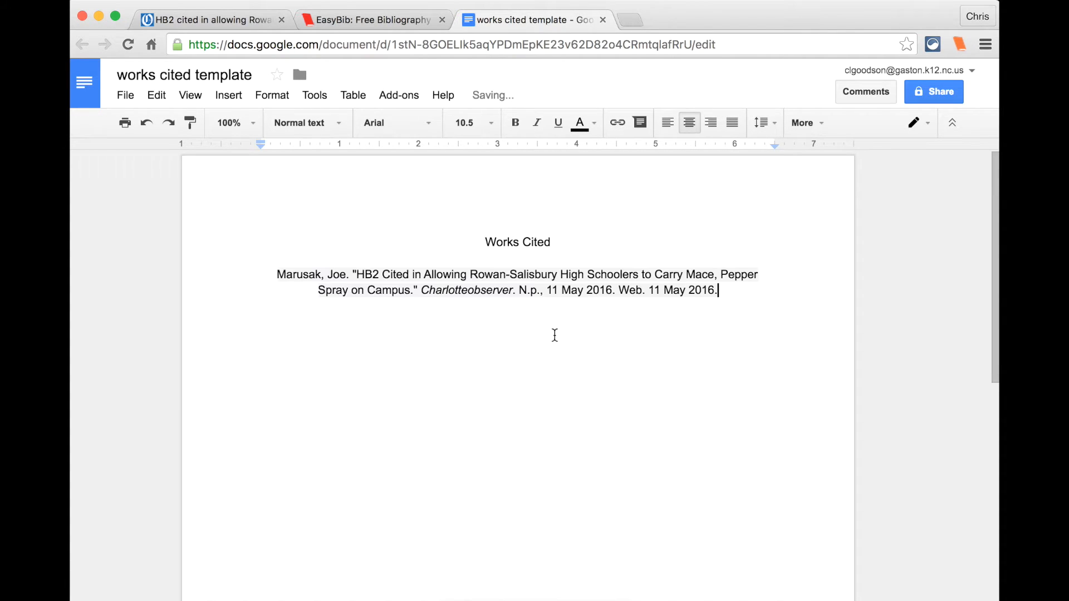
Step: Replace the pasted citation with a copy without source formatting and leave a blank line between it and the Works Cited heading
left_click_drag(745, 296, 231, 258)
key("super+c")
key("BackSpace")
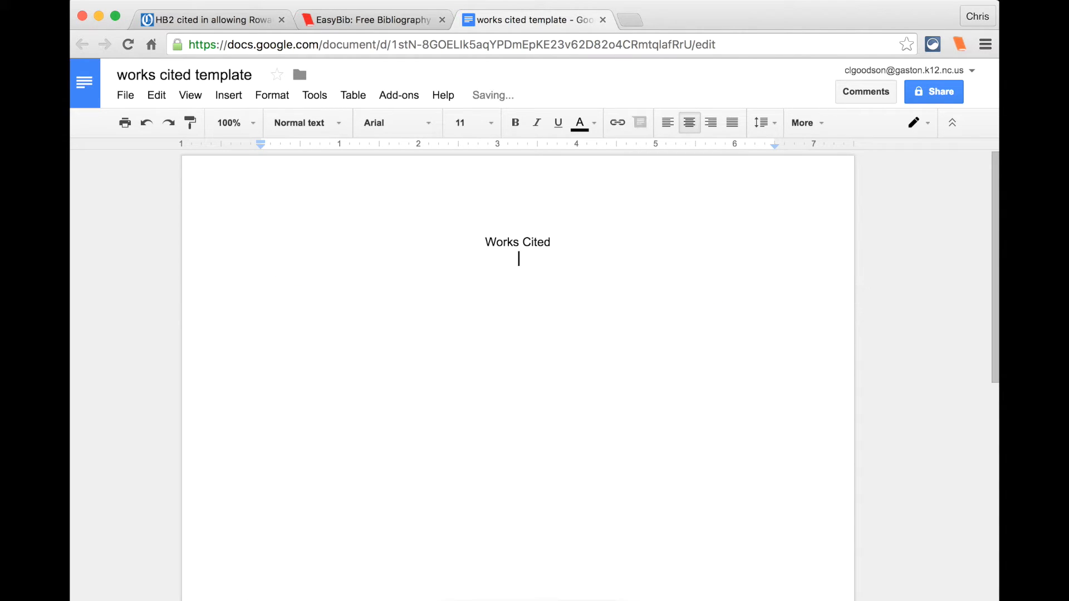
right_click(520, 257)
left_click(594, 342)
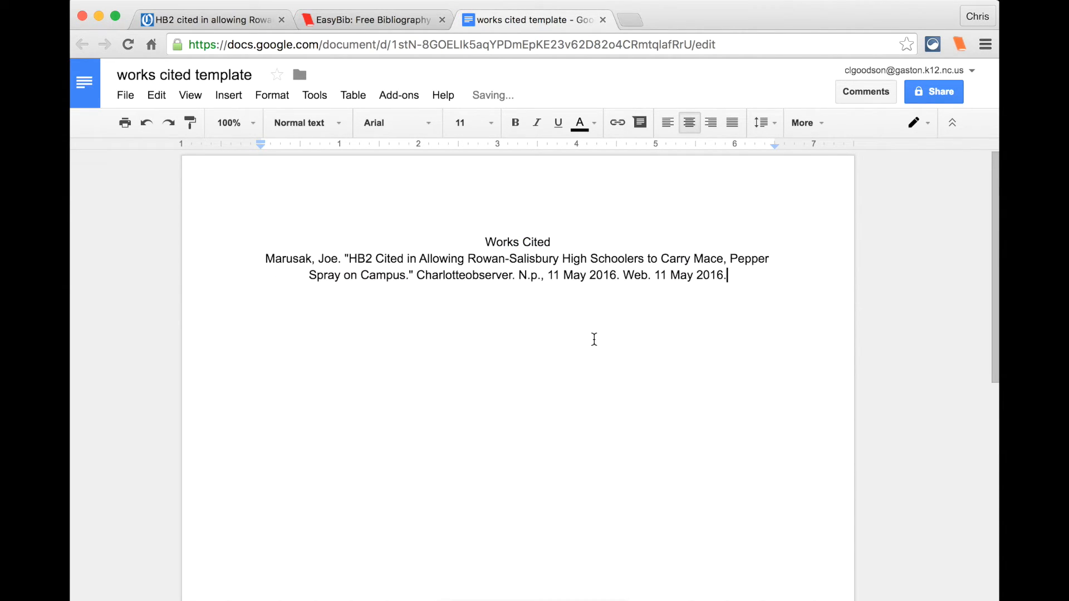
left_click(267, 259)
key("Return")
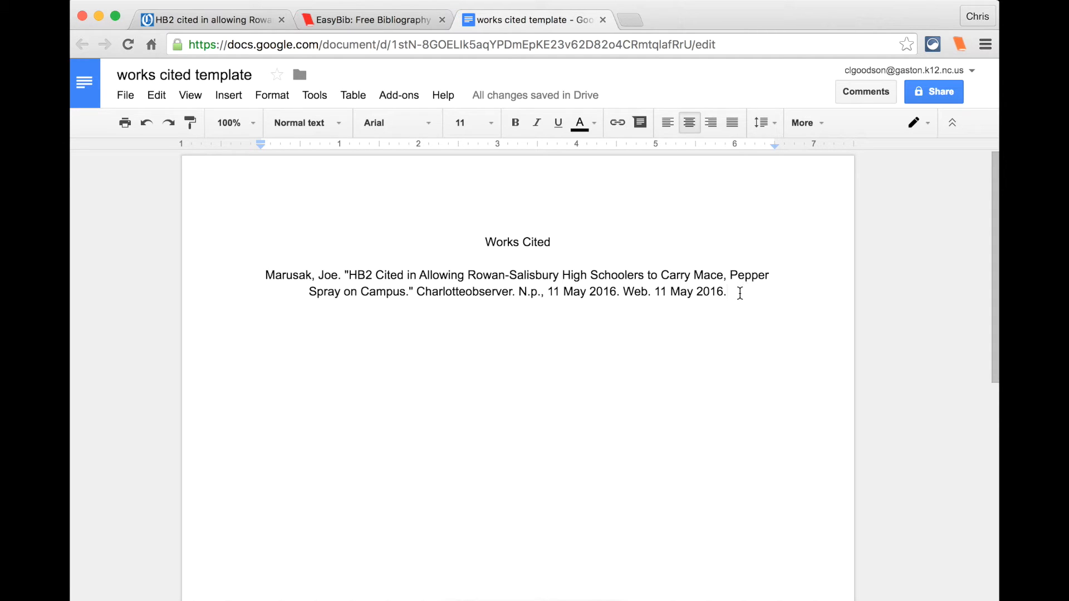
Step: Clear the formatting of the pasted citation in the works cited document so it loses its centered alignment
left_click_drag(735, 296, 244, 273)
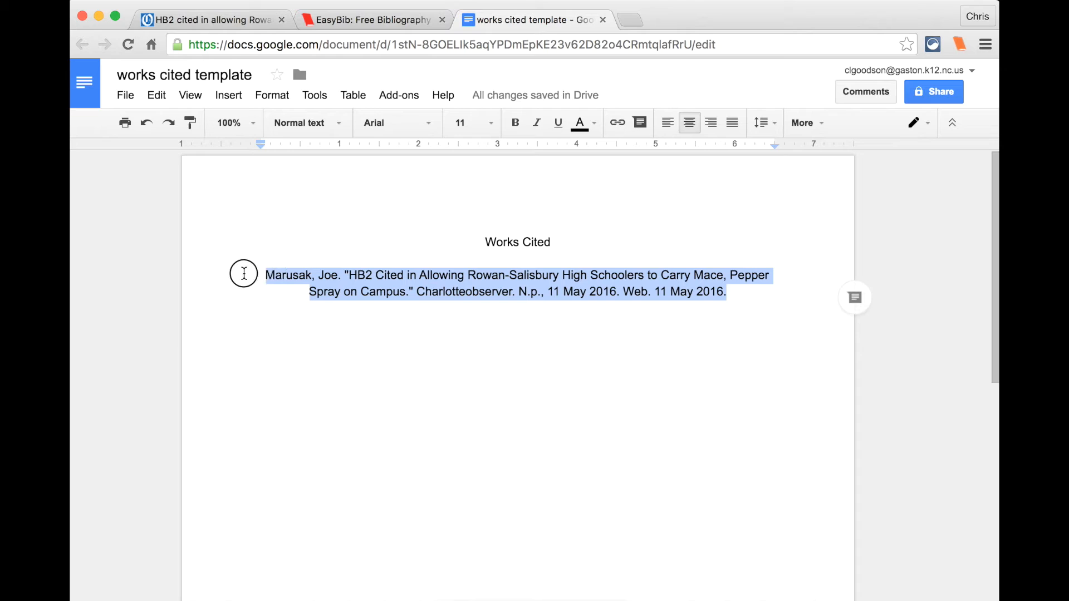
left_click(825, 126)
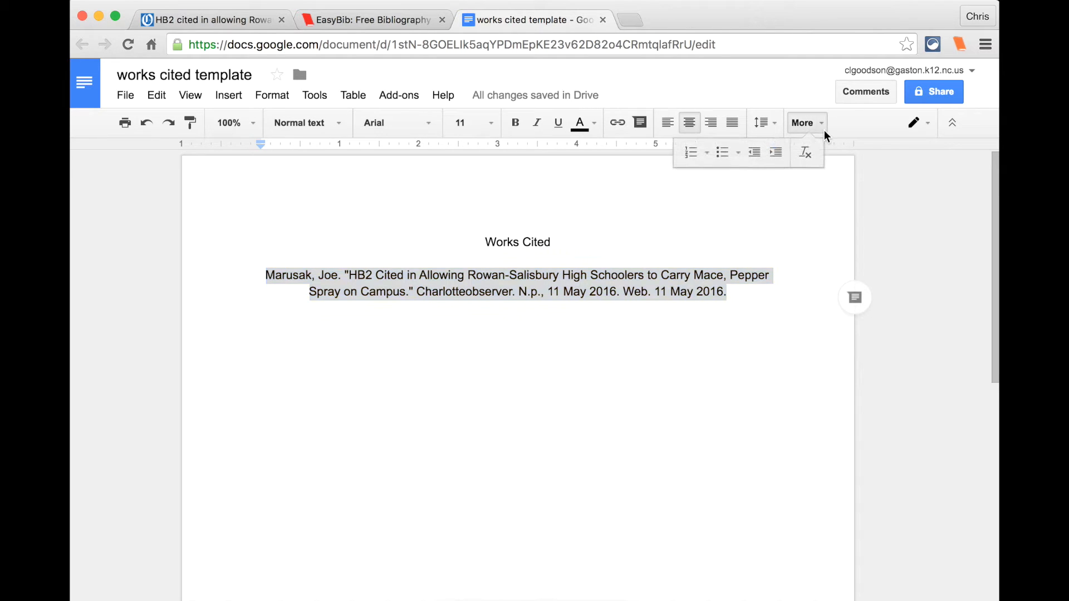
left_click(810, 157)
left_click(725, 382)
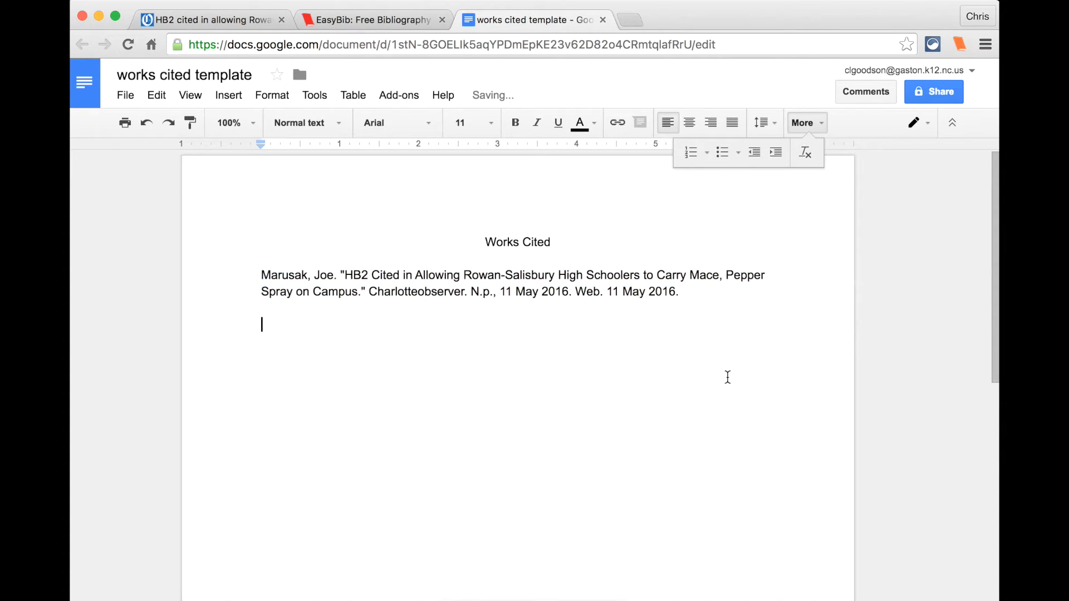
Step: Paste three more copies of the citation on consecutive lines below it and remove the blank line after the first citation
double_click(685, 294)
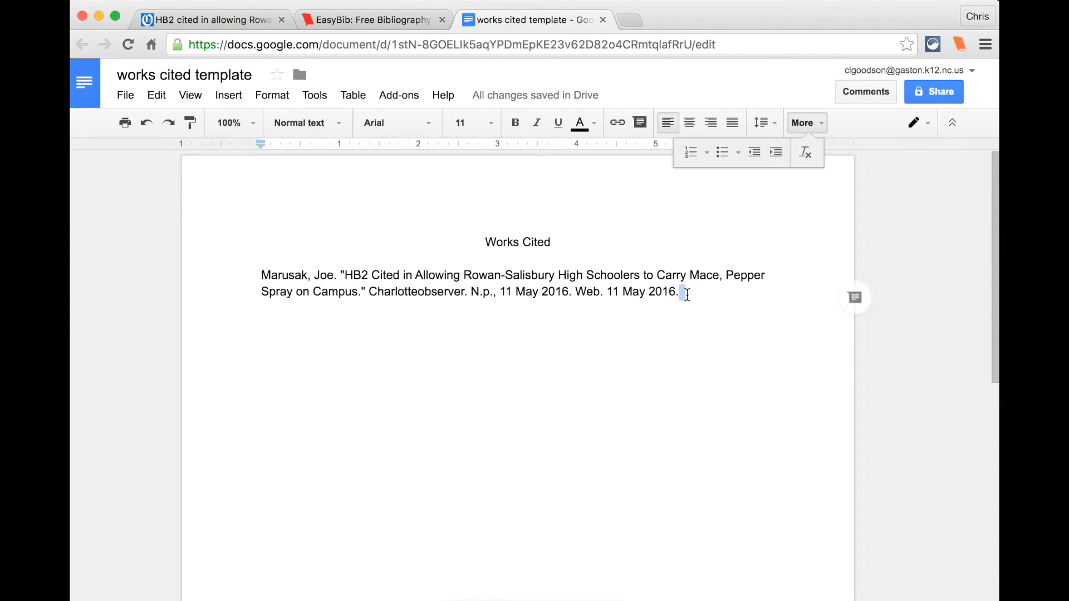
triple_click(624, 288)
key("ctrl+c")
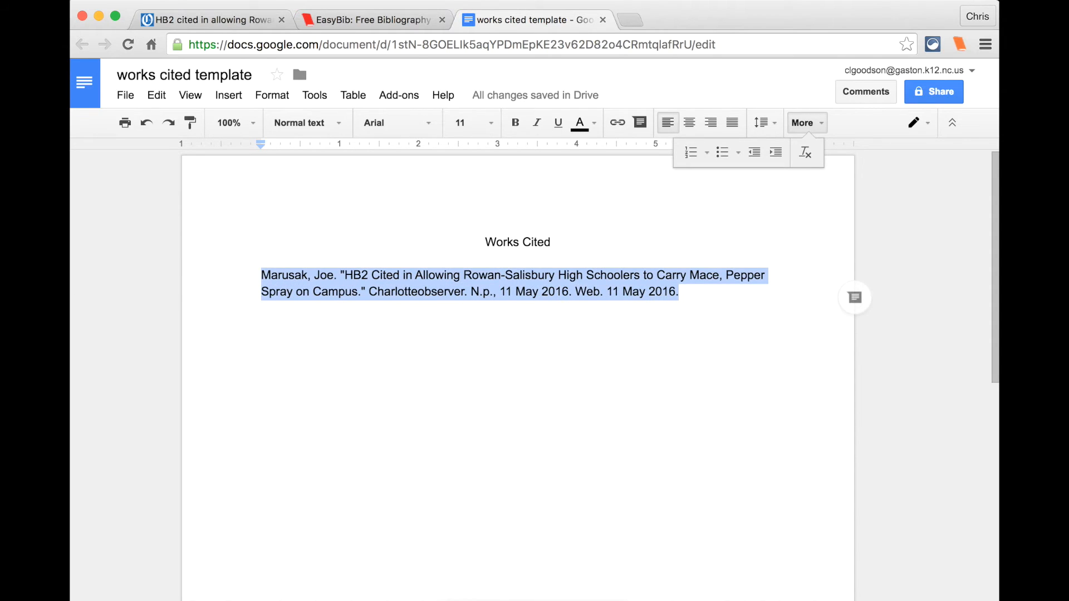
left_click(284, 325)
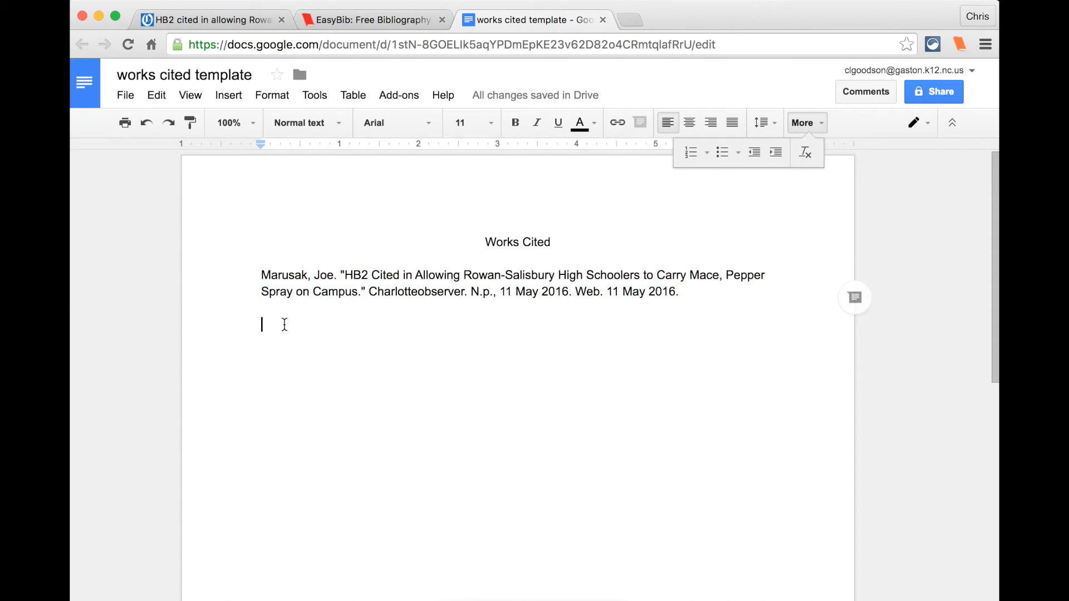
key("ctrl+v")
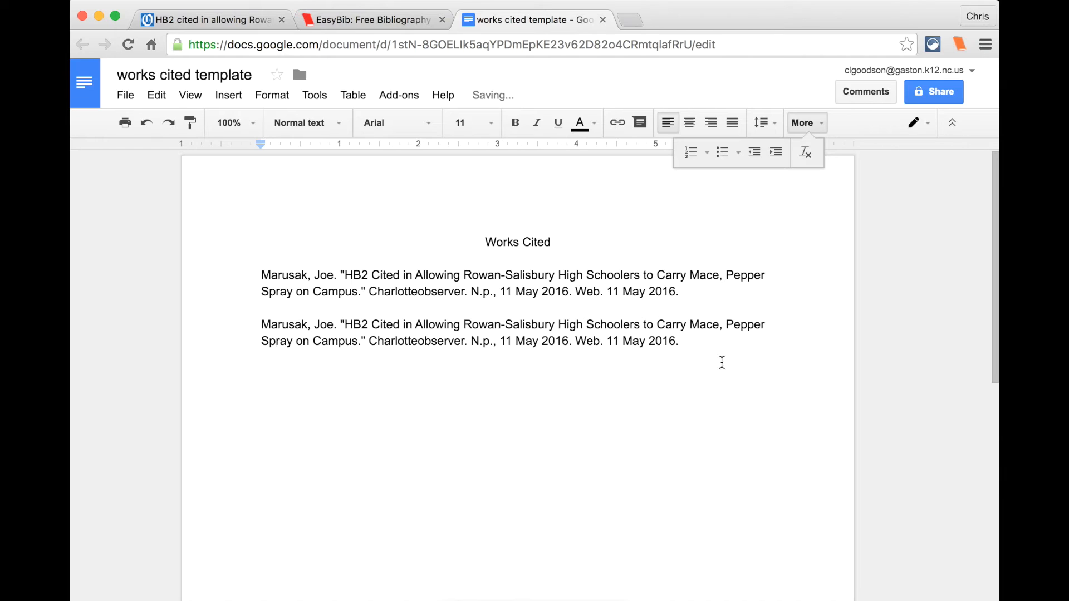
key("Return")
key("ctrl+v")
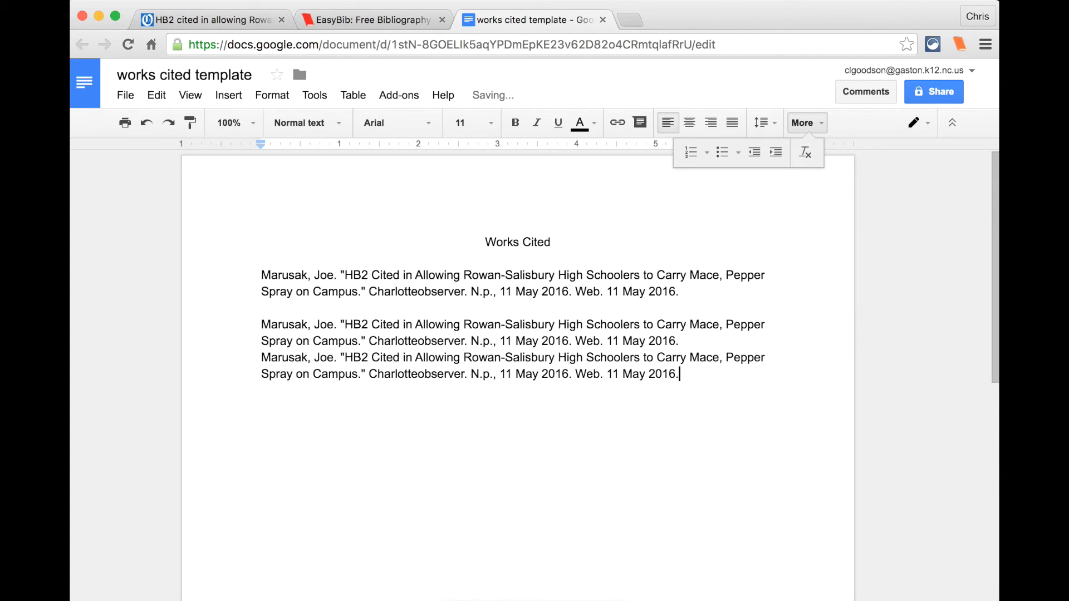
key("Return")
key("ctrl+v")
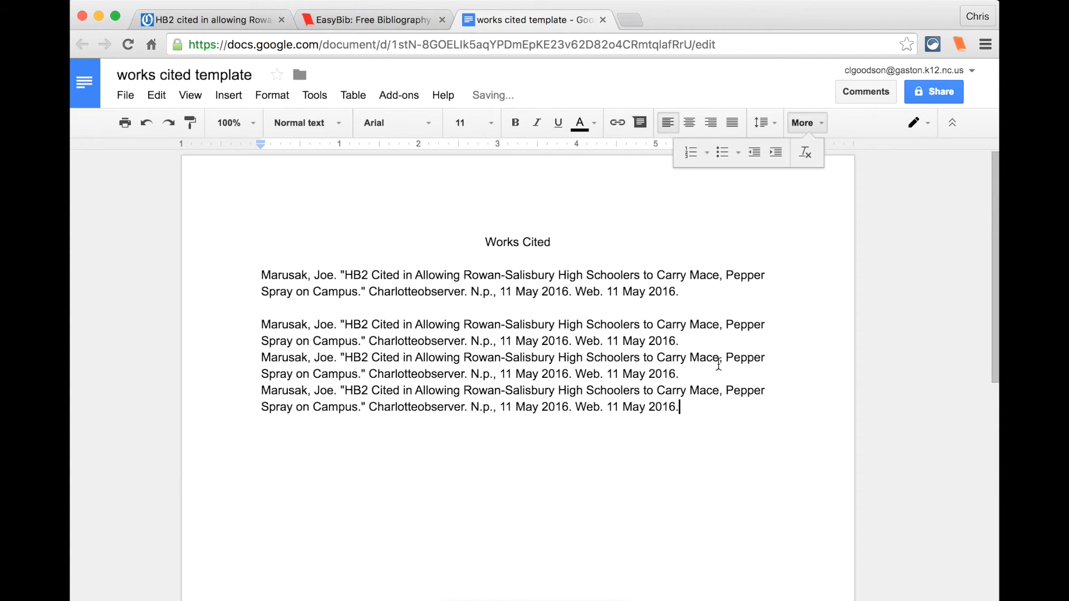
left_click(271, 307)
key("BackSpace")
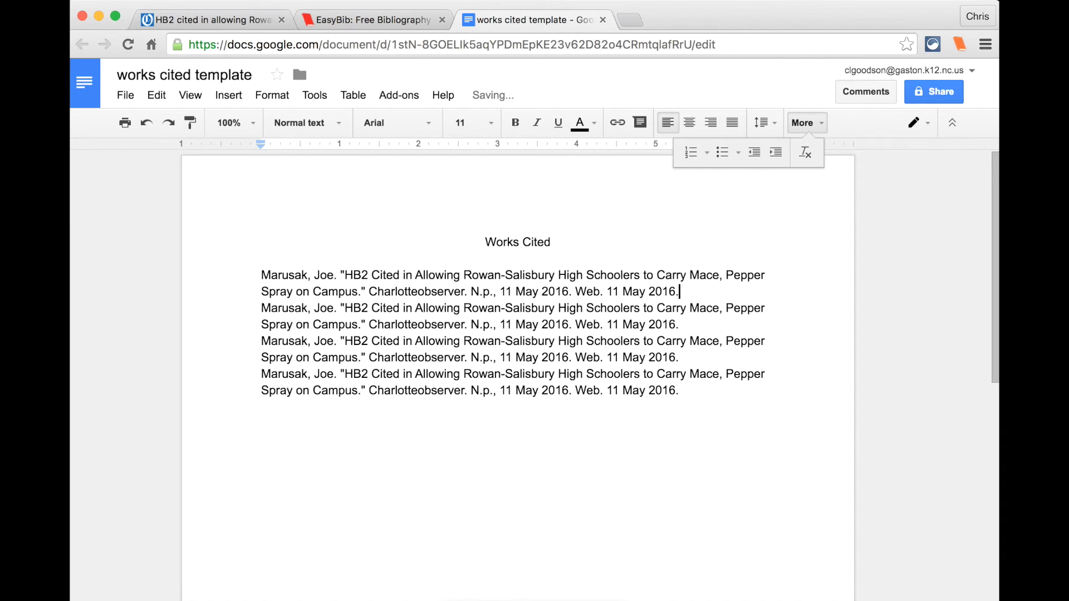
Step: Set the font of the Works Cited heading and all four citations to Times New Roman, size 12
left_click_drag(705, 415, 124, 275)
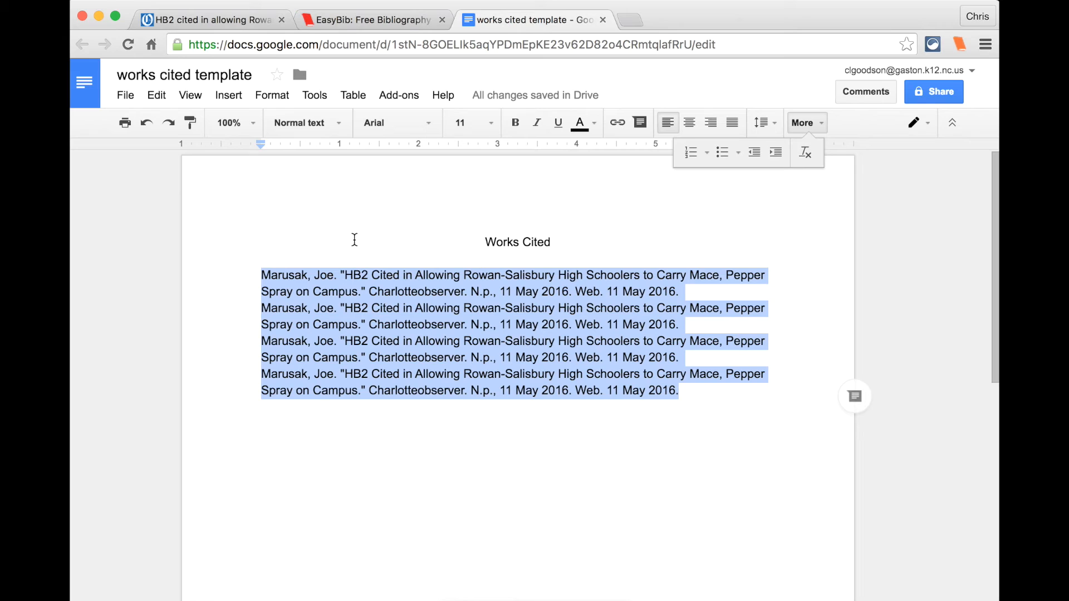
left_click(426, 124)
left_click(424, 151)
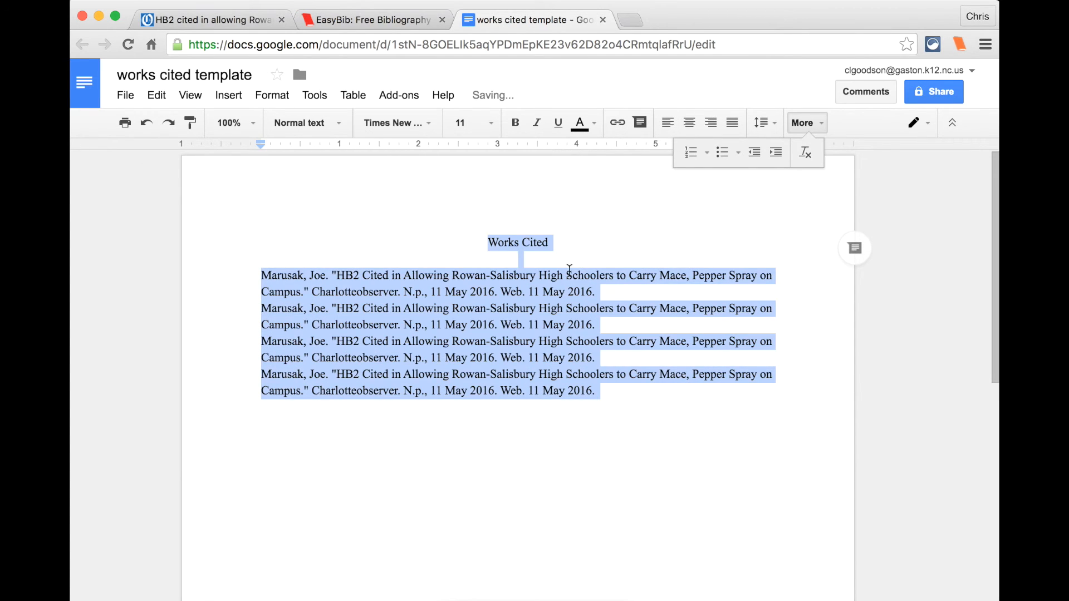
left_click(489, 125)
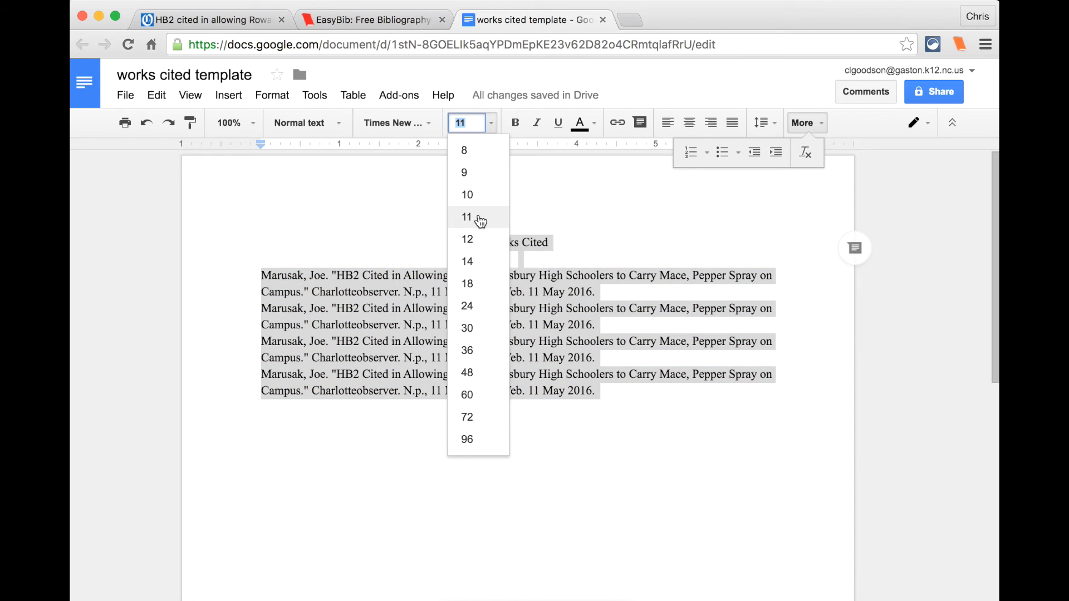
left_click(482, 244)
left_click(568, 243)
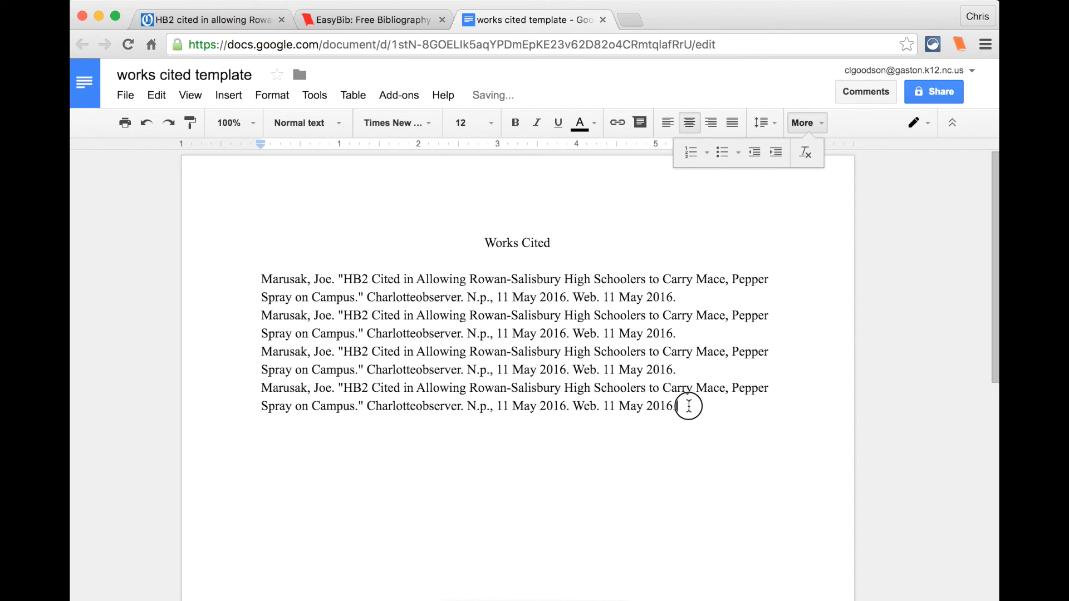
Step: Apply double line spacing to the Works Cited heading and all citations, and left-align the blank line below the heading
left_click_drag(690, 406, 139, 257)
left_click(672, 418)
left_click_drag(674, 407, 203, 234)
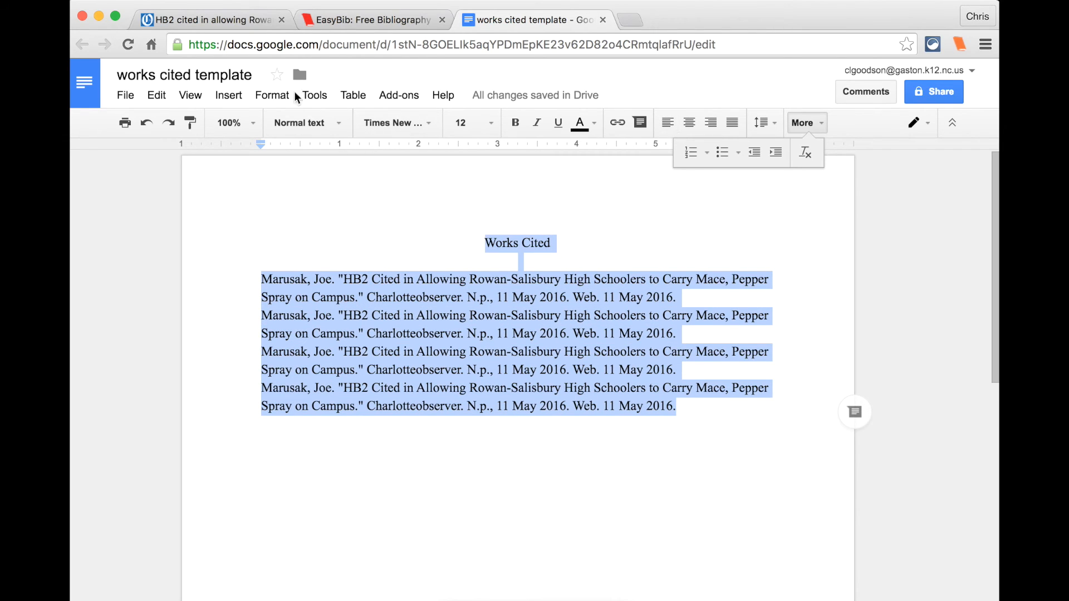
left_click(273, 96)
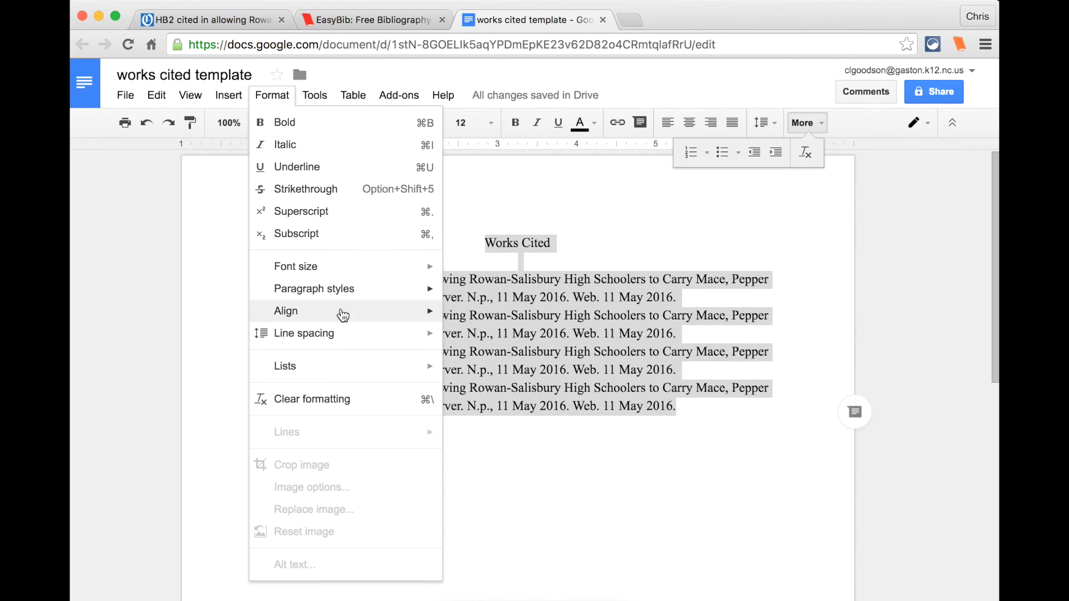
mouse_move(349, 343)
left_click(483, 405)
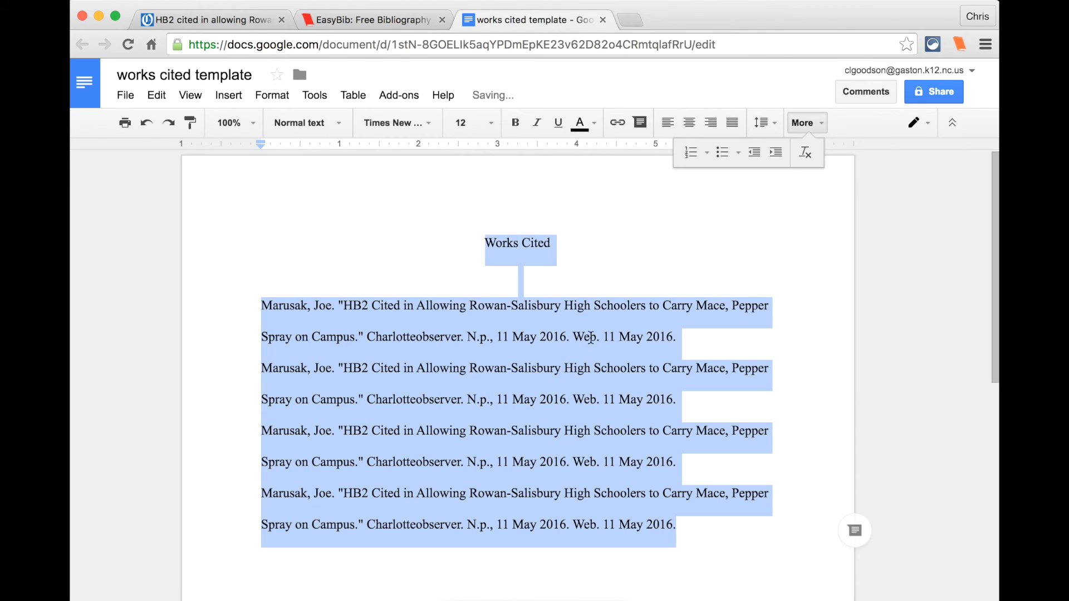
left_click(615, 268)
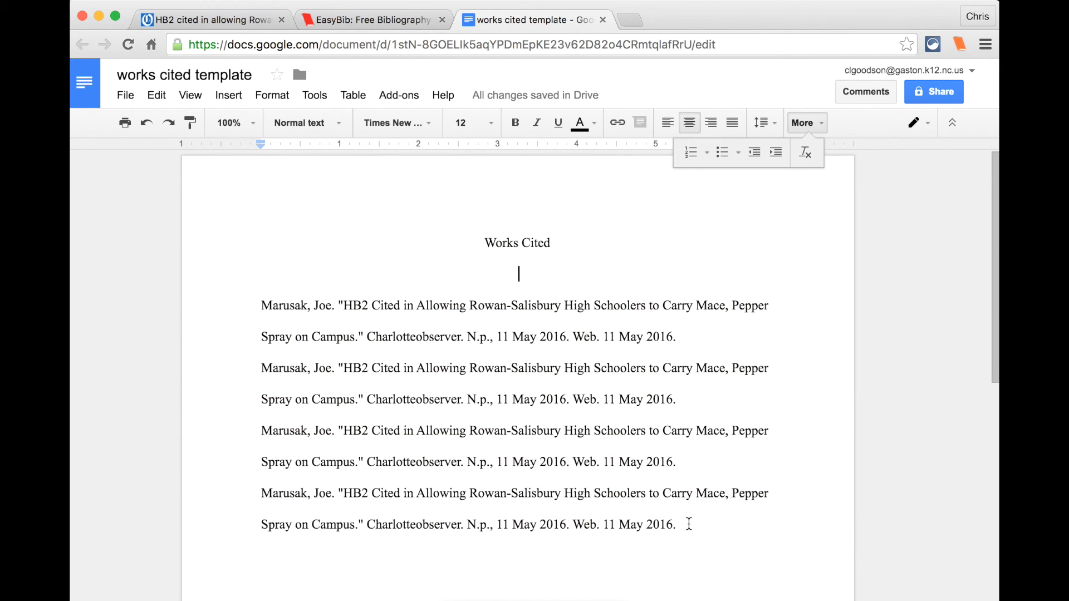
key("super+shift+l")
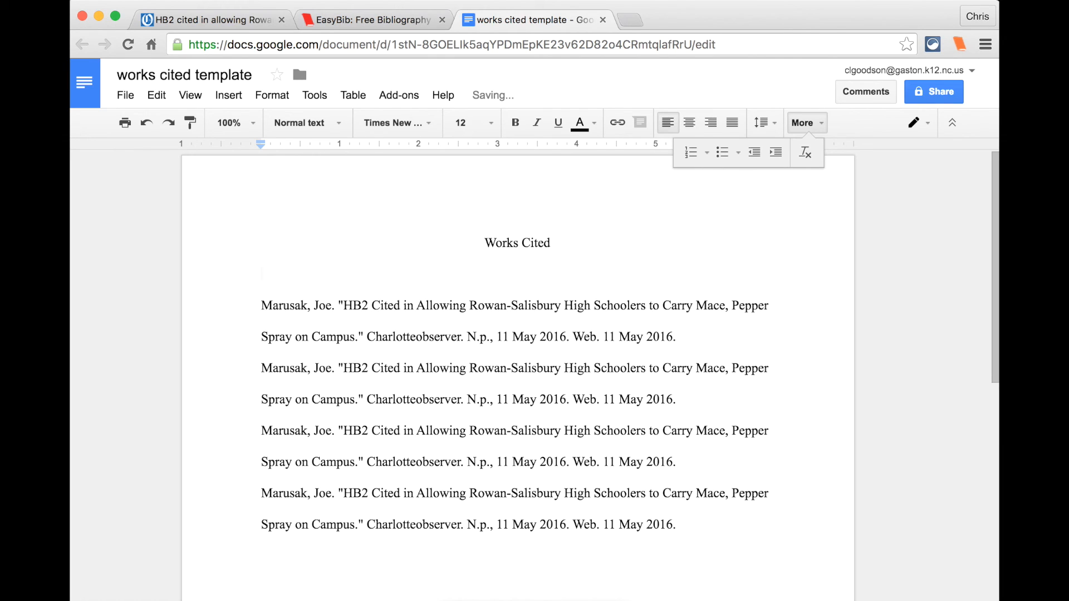